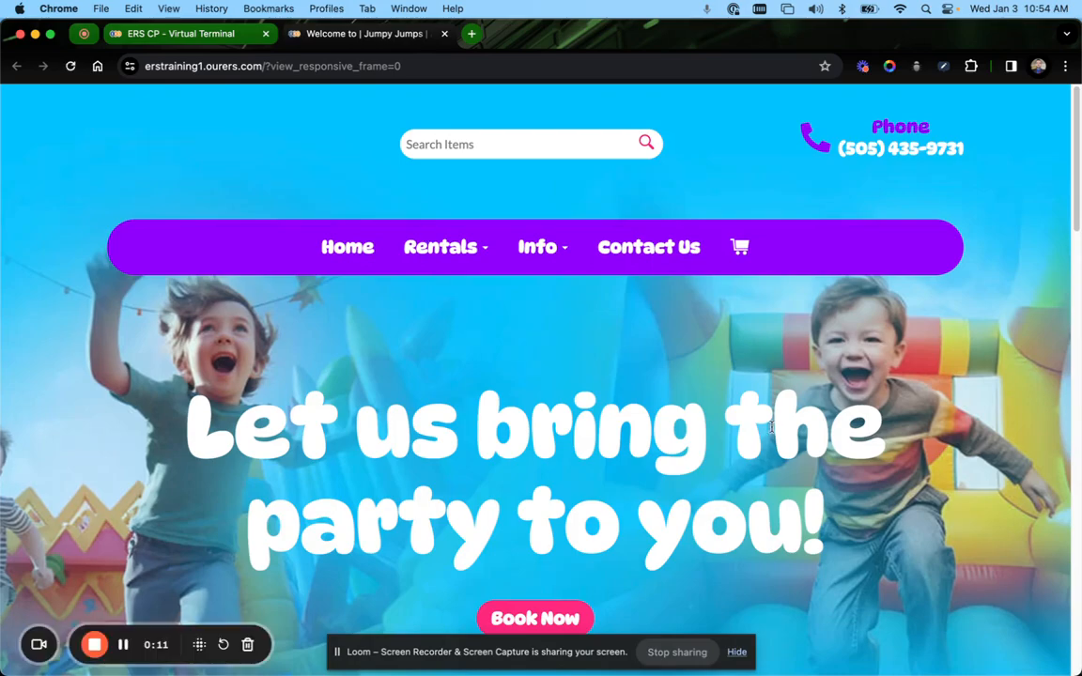
Browse the Jumpy Jumps rental homepage and close its tab
{"action": "scroll", "coordinate": [813, 256], "scroll_direction": "down", "scroll_amount": 10}
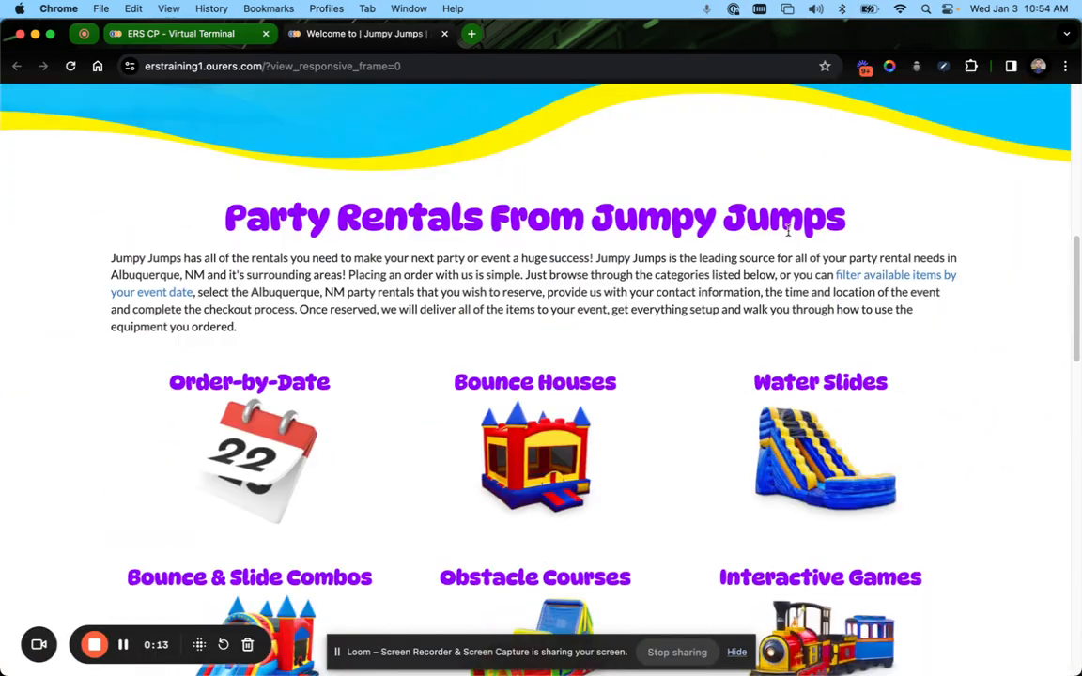
{"action": "scroll", "coordinate": [785, 229], "scroll_direction": "down", "scroll_amount": 5}
{"action": "scroll", "coordinate": [475, 170], "scroll_direction": "up", "scroll_amount": 7}
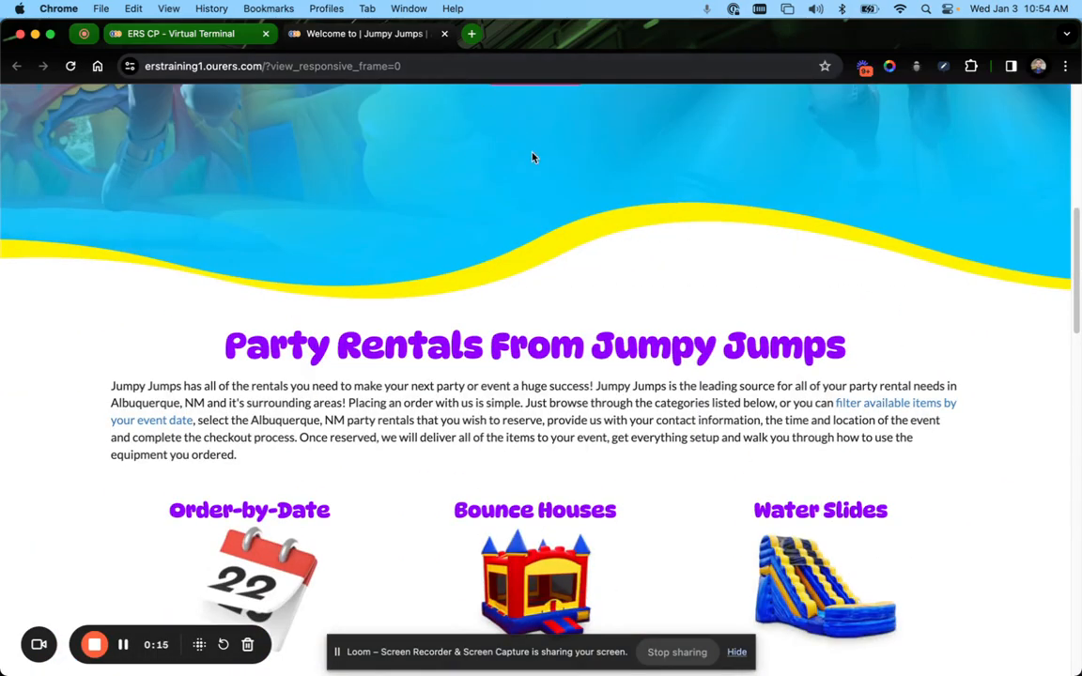
{"action": "scroll", "coordinate": [526, 164], "scroll_direction": "up", "scroll_amount": 10}
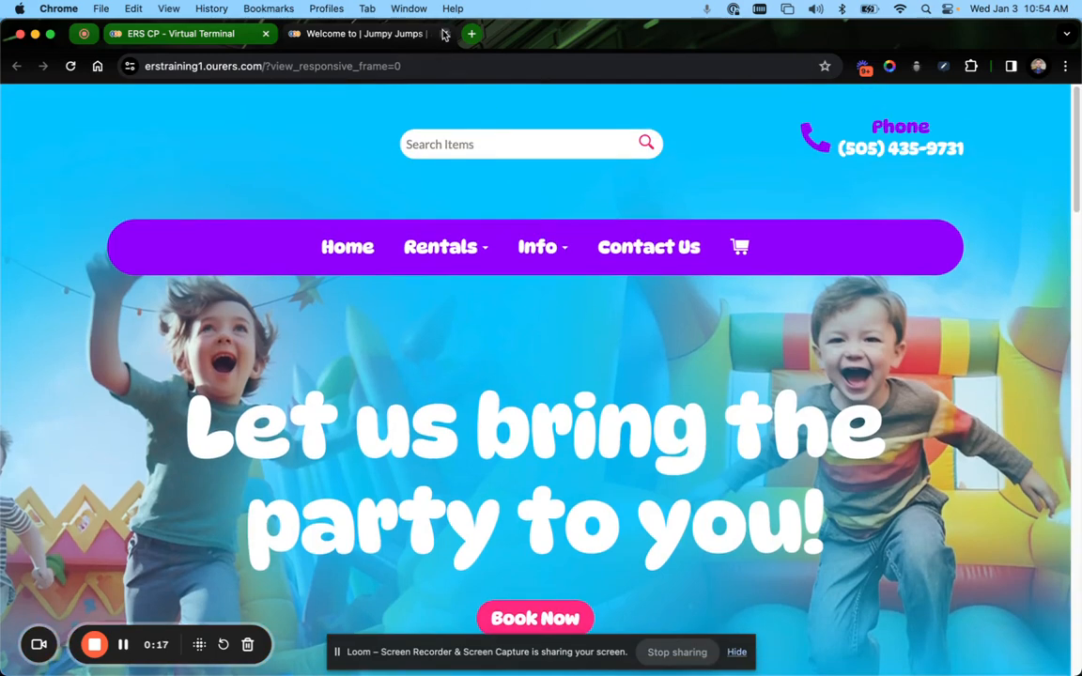
{"action": "left_click", "coordinate": [445, 33]}
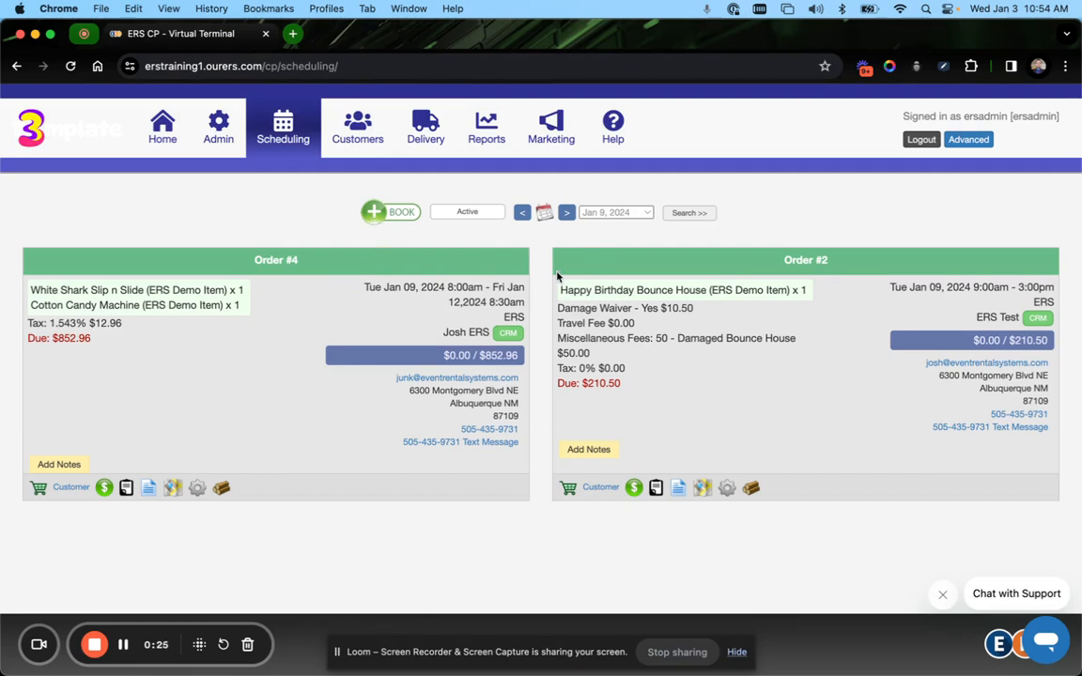
Start a new booking and choose to create it using the Single Page Checkout
{"action": "left_click", "coordinate": [402, 214]}
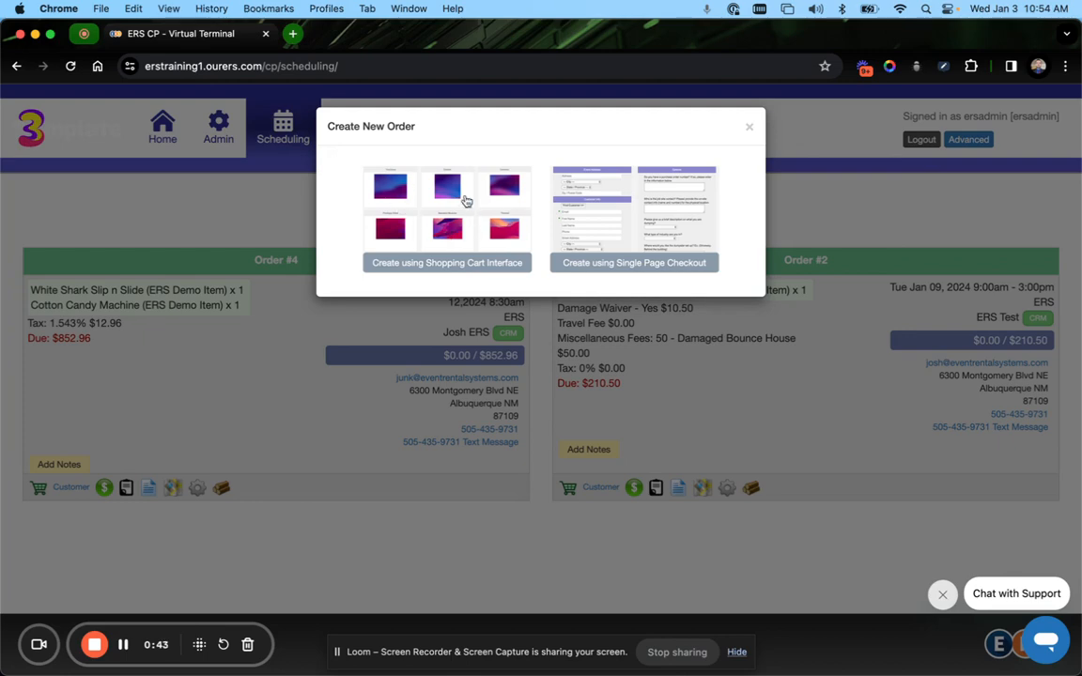
{"action": "left_click", "coordinate": [748, 126]}
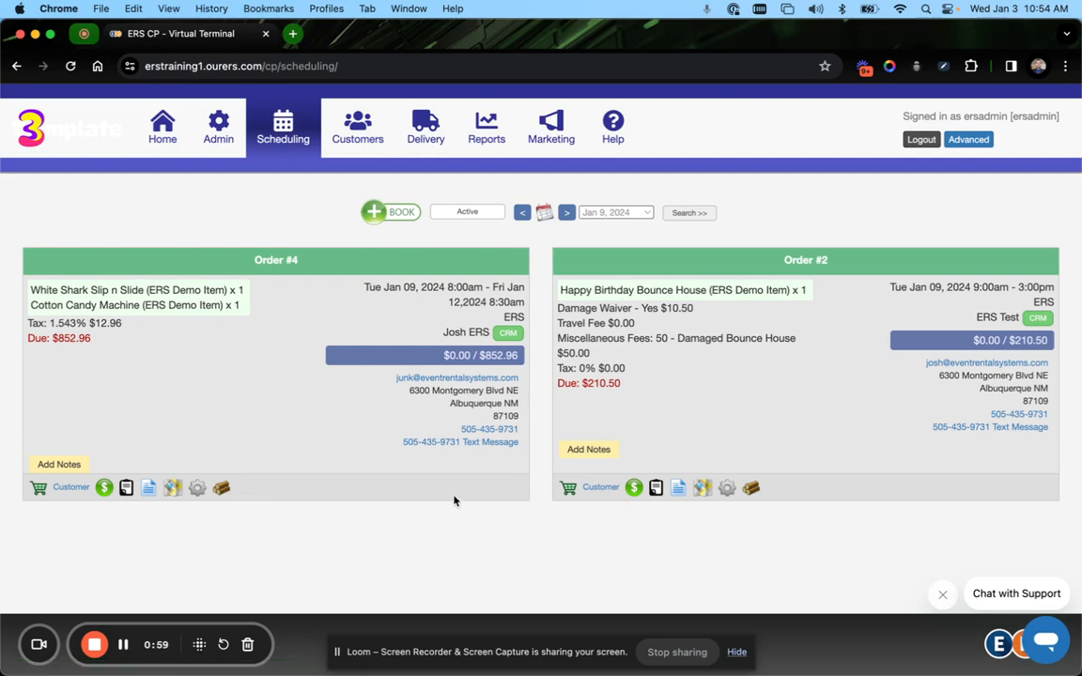
{"action": "left_click", "coordinate": [381, 211]}
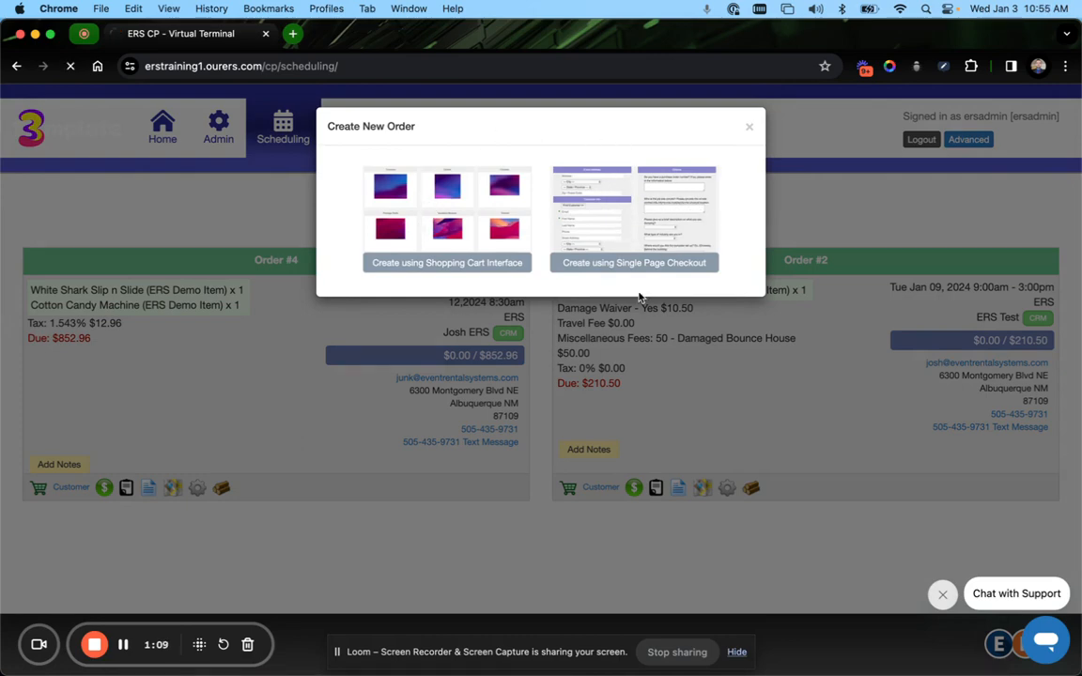
{"action": "left_click", "coordinate": [578, 268]}
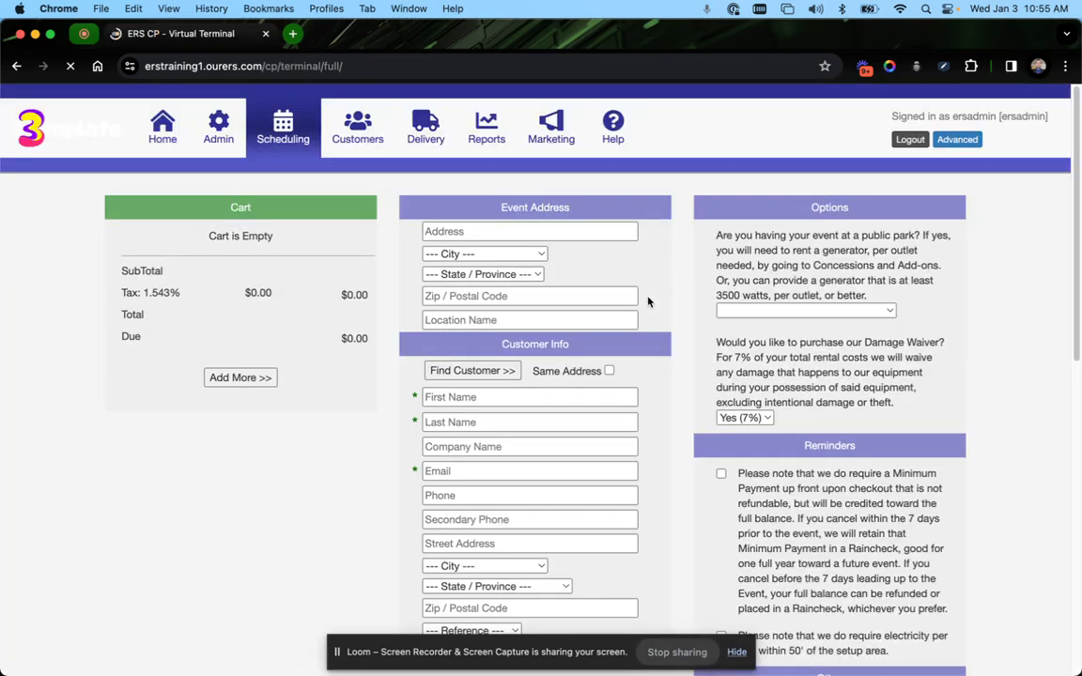
Scroll through the checkout form to review its cart, customer, options and payment sections
{"action": "scroll", "coordinate": [663, 264], "scroll_direction": "down", "scroll_amount": 2}
{"action": "scroll", "coordinate": [663, 264], "scroll_direction": "down", "scroll_amount": 10}
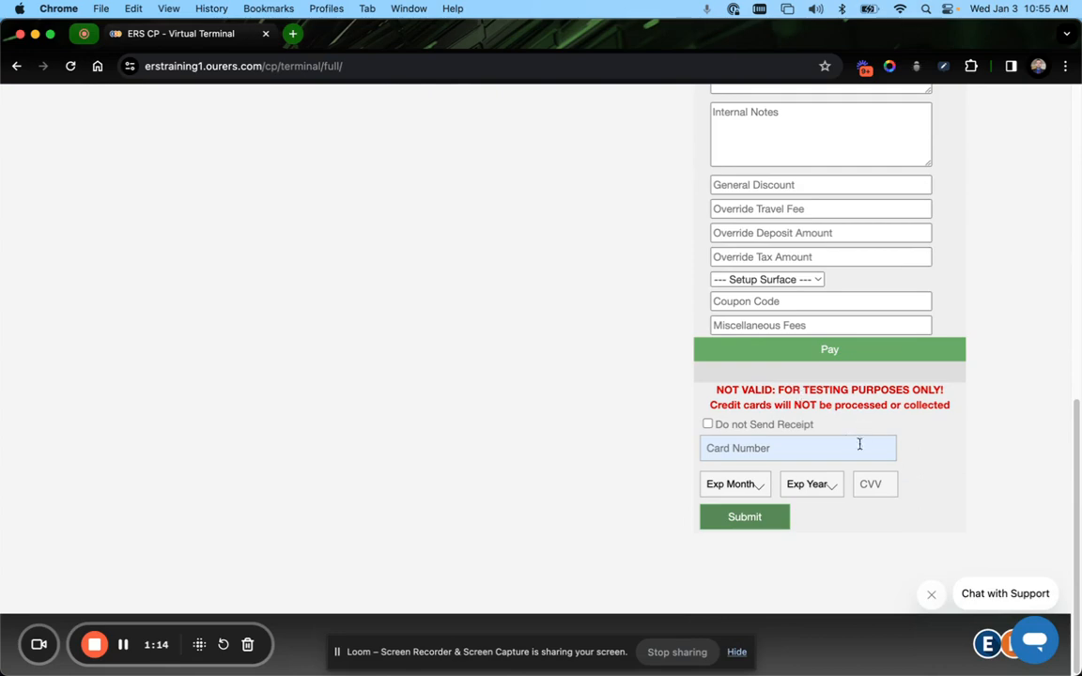
{"action": "scroll", "coordinate": [742, 368], "scroll_direction": "up", "scroll_amount": 10}
{"action": "scroll", "coordinate": [742, 368], "scroll_direction": "up", "scroll_amount": 1}
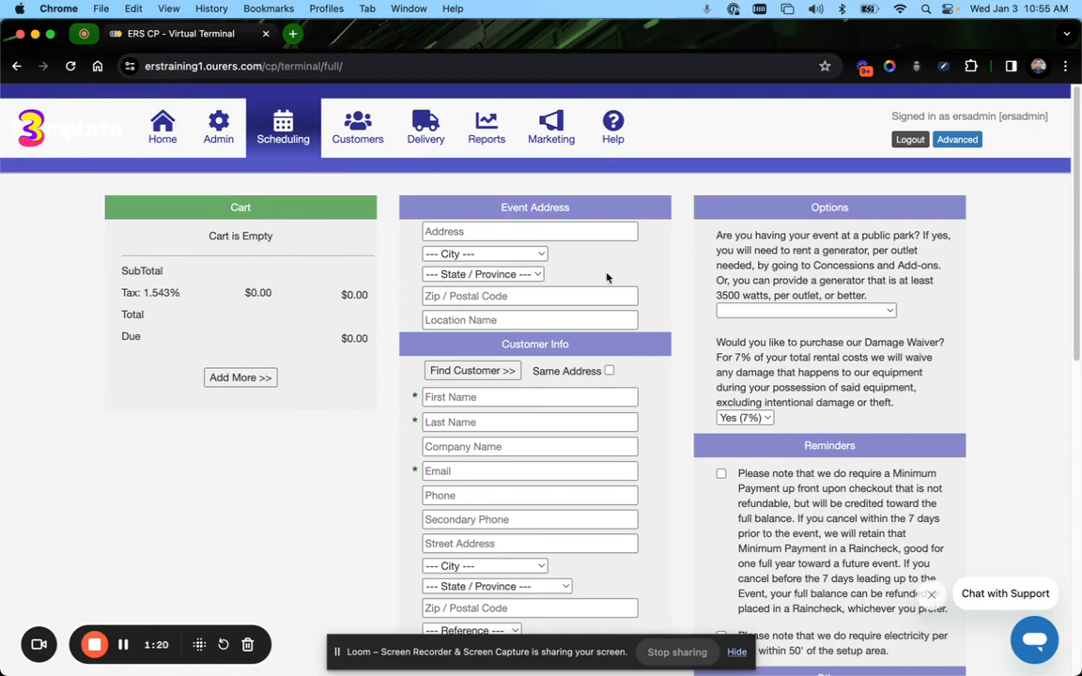
{"action": "scroll", "coordinate": [566, 341], "scroll_direction": "down", "scroll_amount": 1}
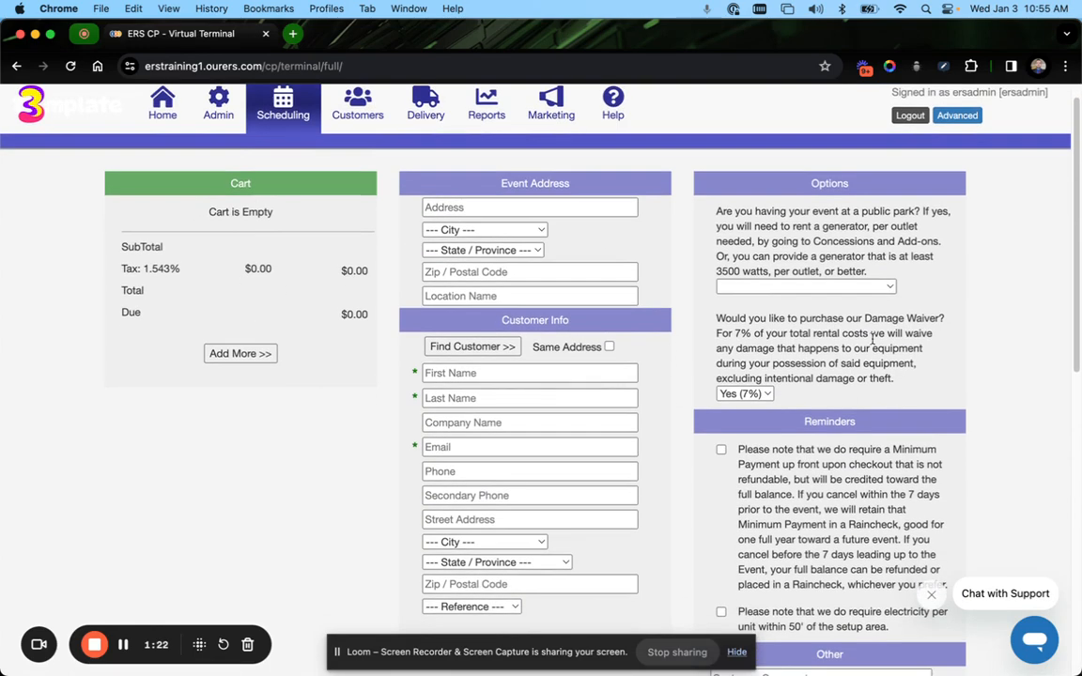
{"action": "scroll", "coordinate": [861, 343], "scroll_direction": "down", "scroll_amount": 3}
{"action": "scroll", "coordinate": [819, 397], "scroll_direction": "down", "scroll_amount": 15}
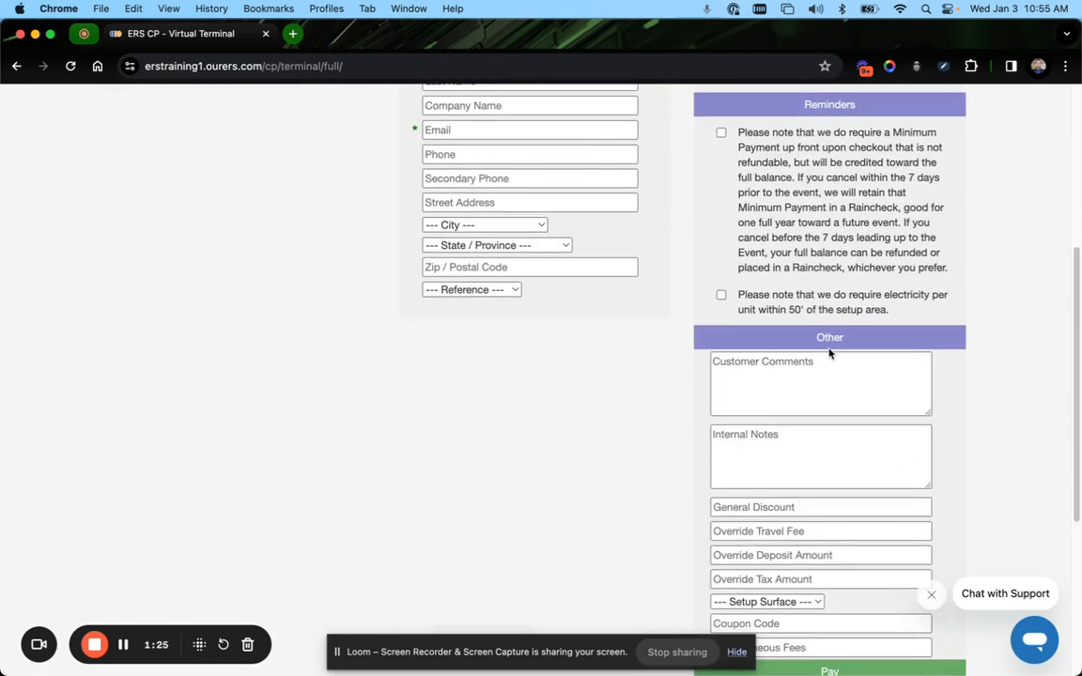
{"action": "scroll", "coordinate": [830, 353], "scroll_direction": "down", "scroll_amount": 1}
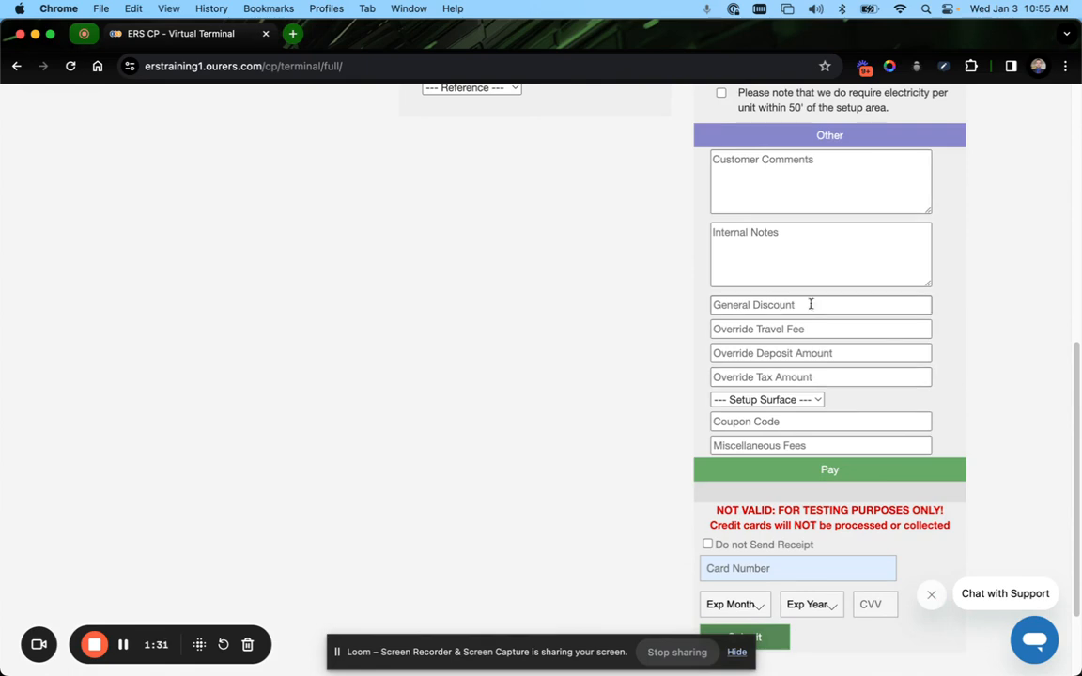
{"action": "scroll", "coordinate": [822, 338], "scroll_direction": "down", "scroll_amount": 1}
{"action": "scroll", "coordinate": [823, 339], "scroll_direction": "down", "scroll_amount": 3}
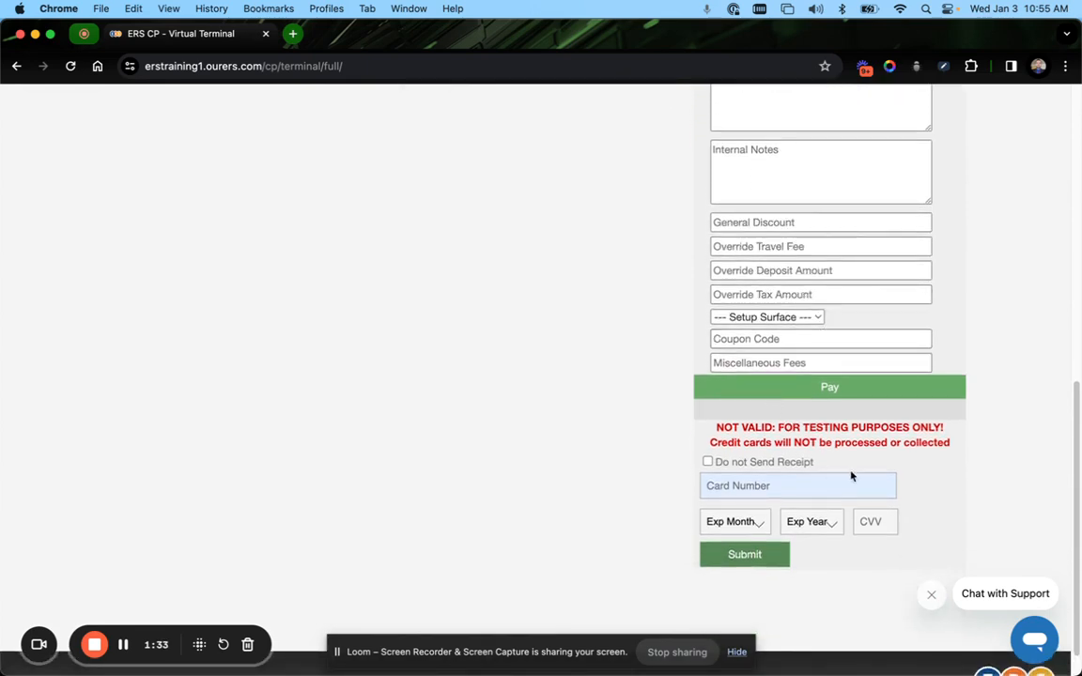
{"action": "scroll", "coordinate": [761, 427], "scroll_direction": "down", "scroll_amount": 2}
{"action": "left_click_drag", "start_coordinate": [712, 399], "coordinate": [951, 409]}
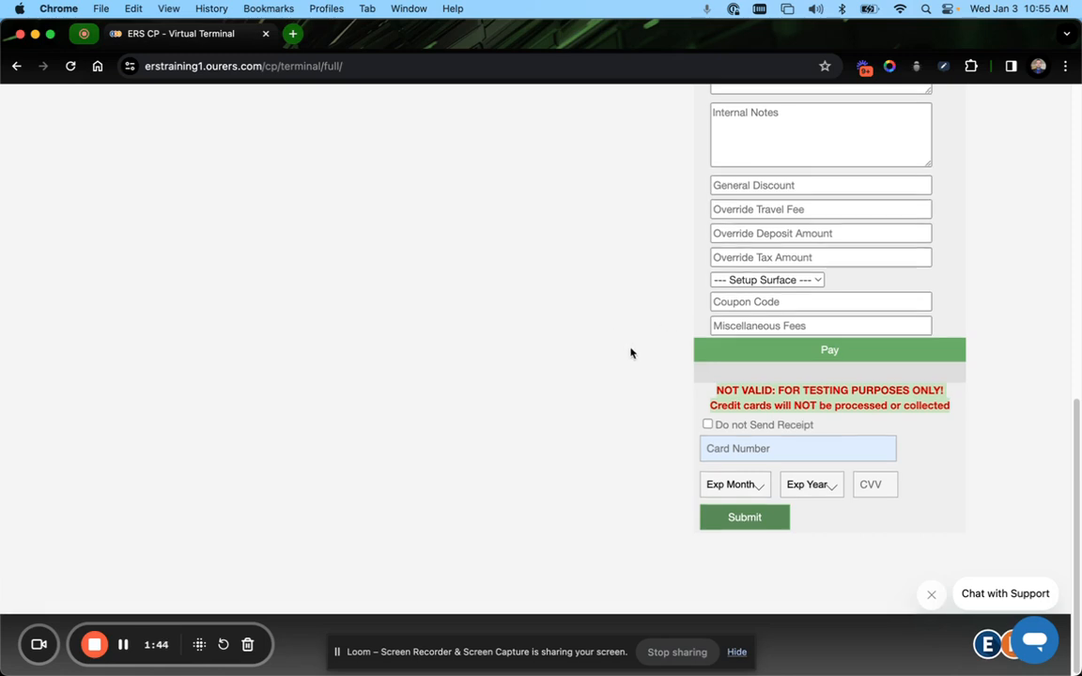
{"action": "scroll", "coordinate": [630, 352], "scroll_direction": "up", "scroll_amount": 2}
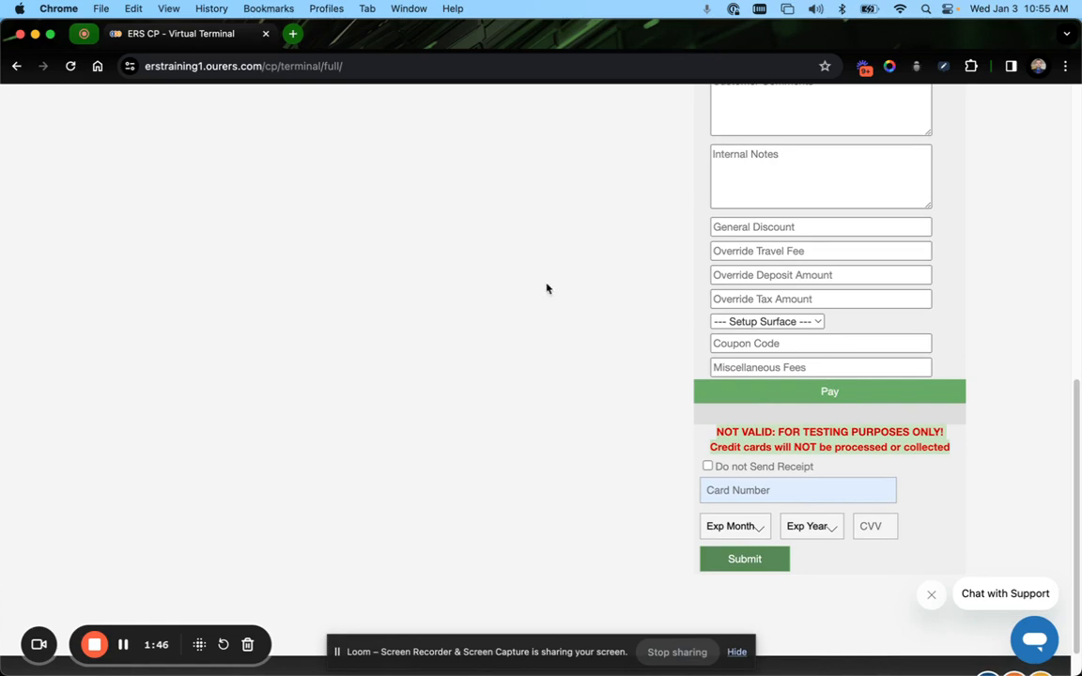
{"action": "scroll", "coordinate": [556, 313], "scroll_direction": "up", "scroll_amount": 1}
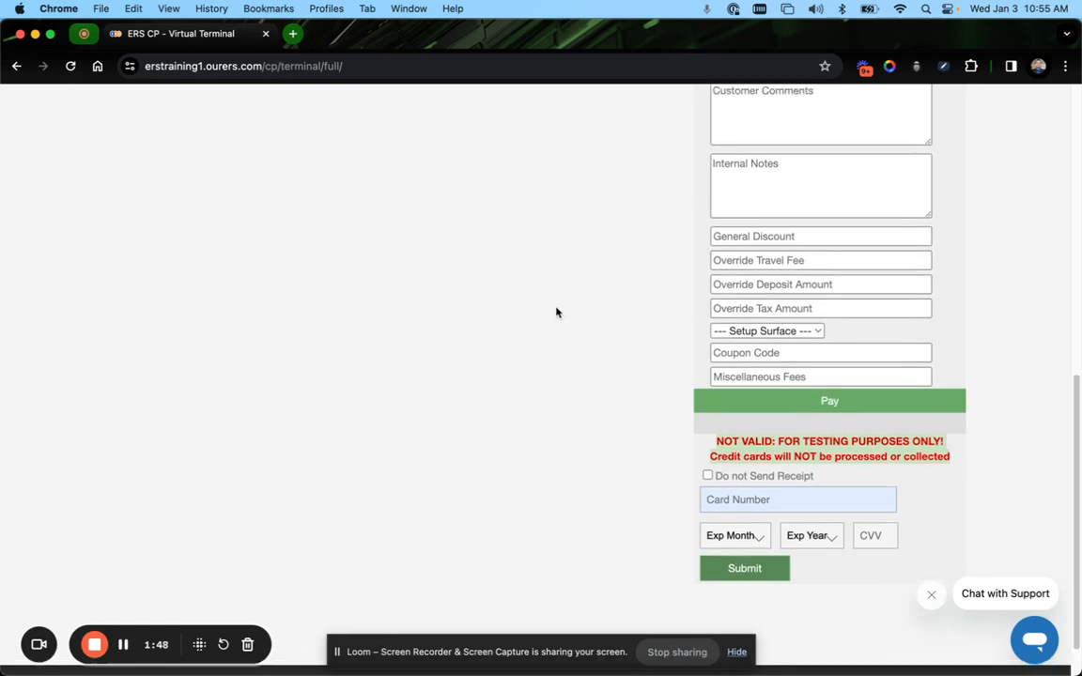
{"action": "scroll", "coordinate": [556, 313], "scroll_direction": "up", "scroll_amount": 10}
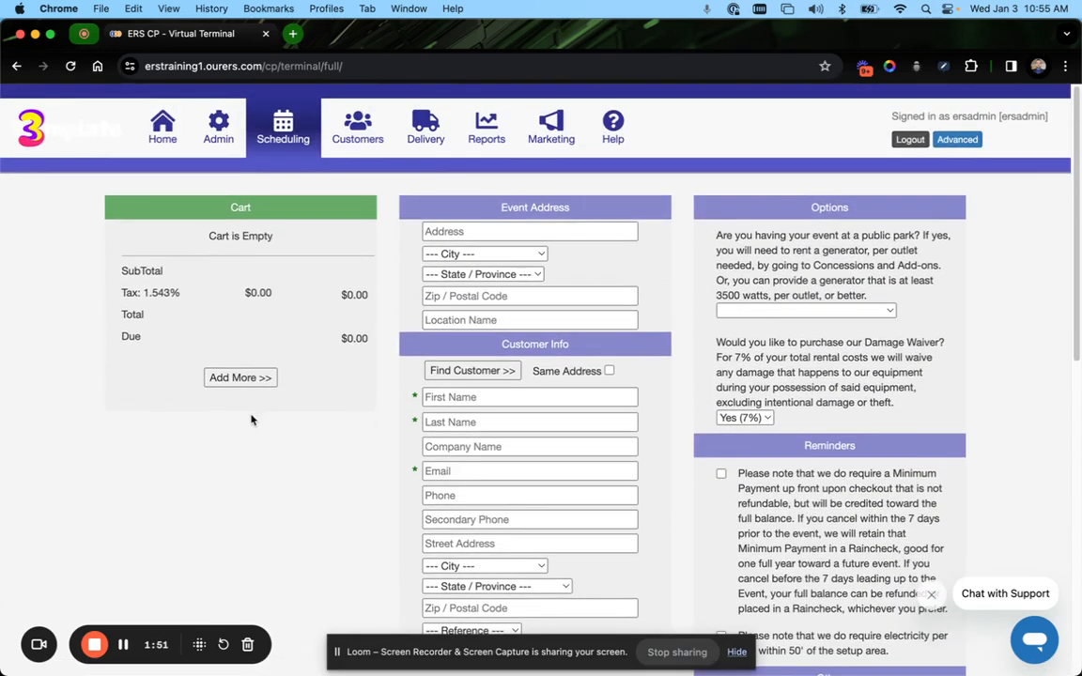
Add the Disney Castle bounce house to the cart for January 17, 2:00 pm to 4:00 pm
{"action": "left_click", "coordinate": [237, 377]}
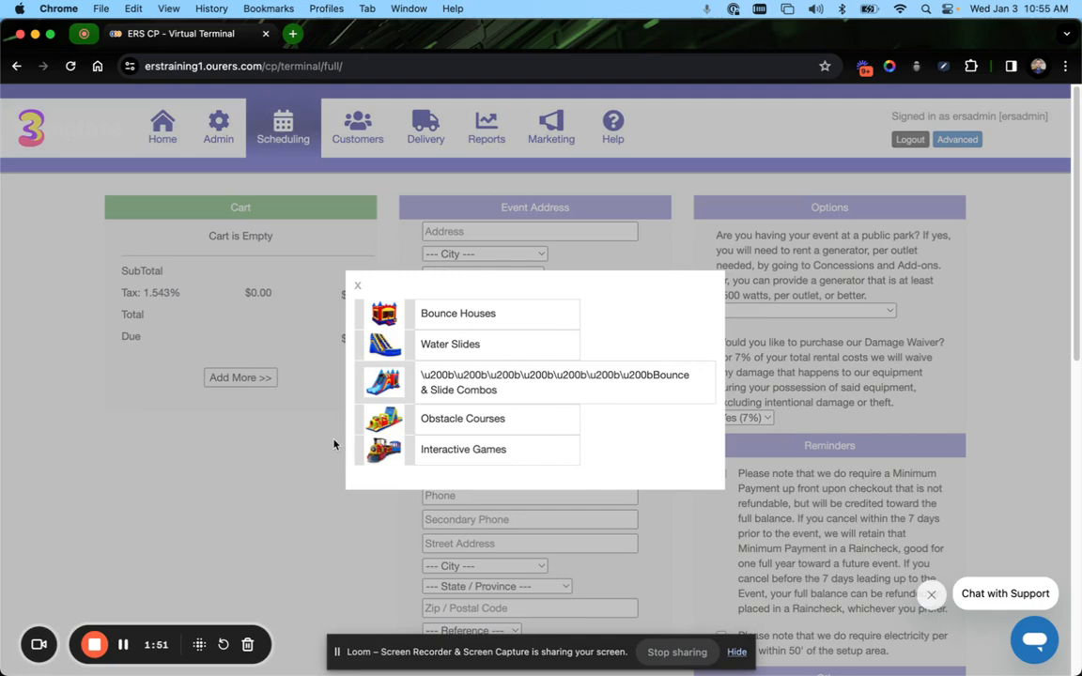
{"action": "left_click", "coordinate": [463, 316]}
{"action": "left_click", "coordinate": [474, 301]}
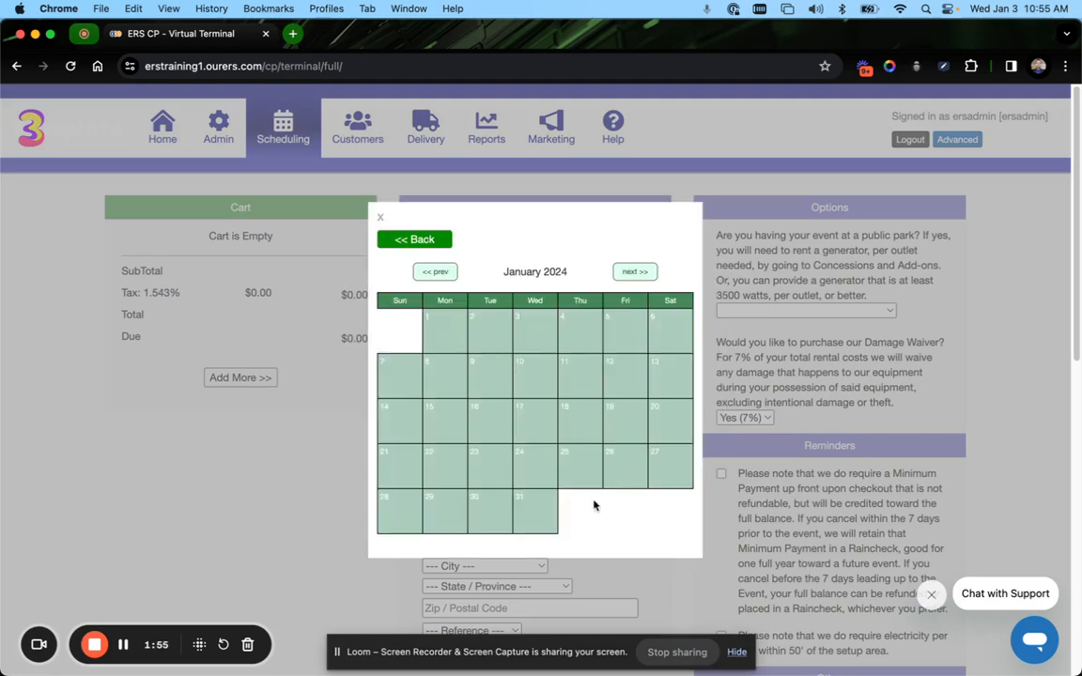
{"action": "left_click", "coordinate": [541, 425]}
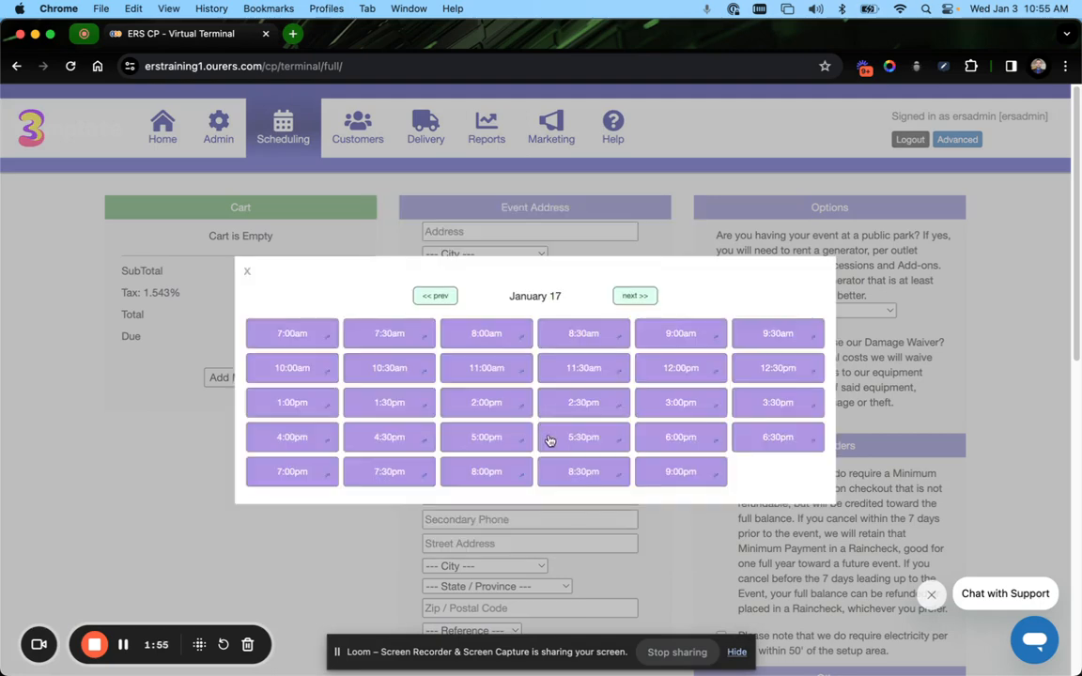
{"action": "left_click", "coordinate": [487, 406]}
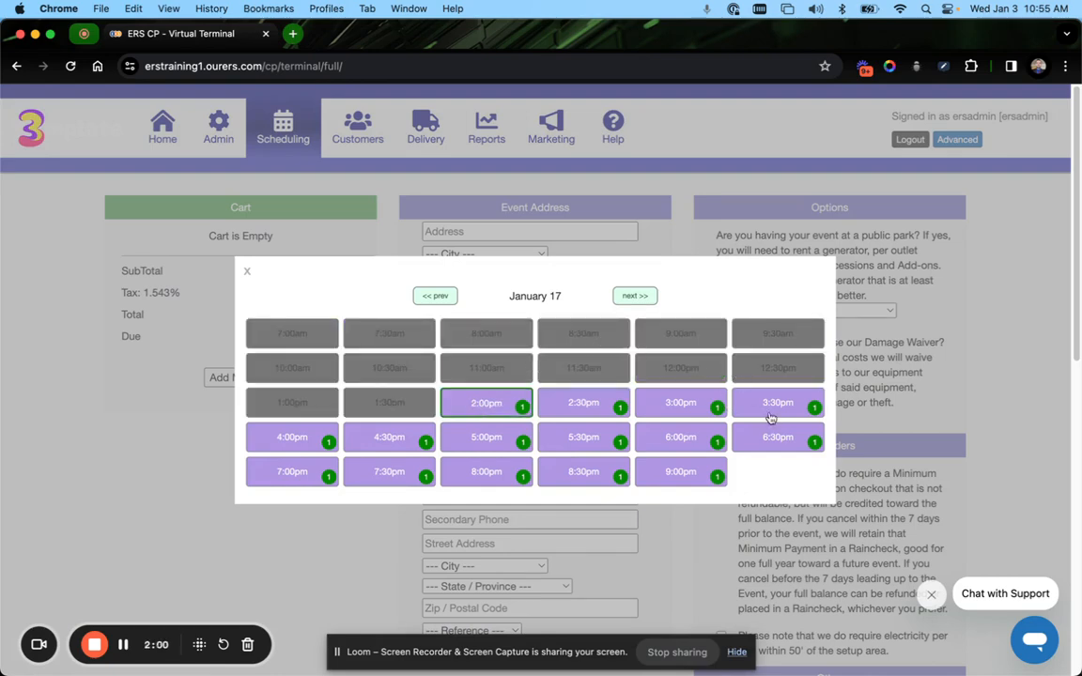
{"action": "left_click", "coordinate": [291, 441]}
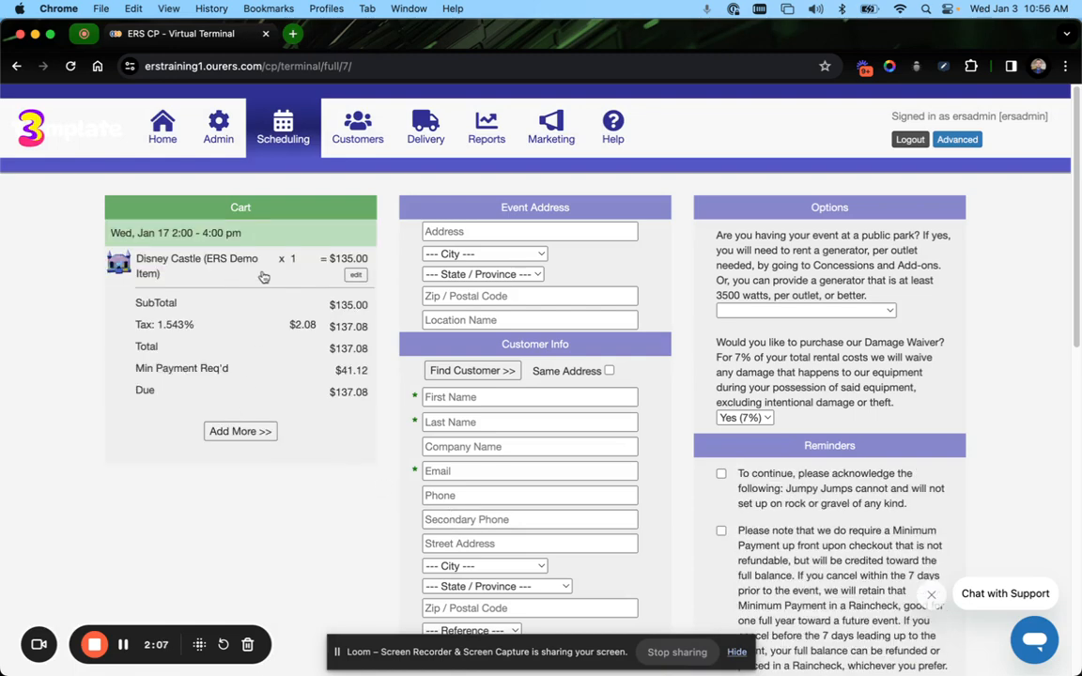
Set the Disney Castle's unit cost in the cart to 100
{"action": "left_click", "coordinate": [197, 260]}
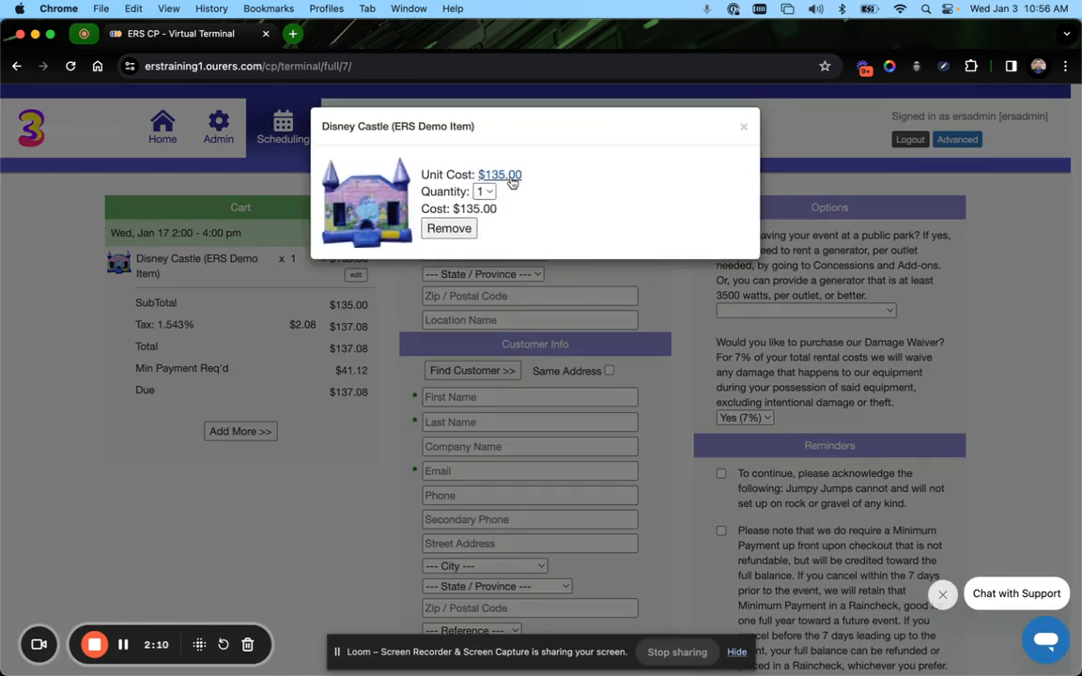
{"action": "left_click", "coordinate": [499, 176]}
{"action": "double_click", "coordinate": [401, 232]}
{"action": "type", "text": "100"}
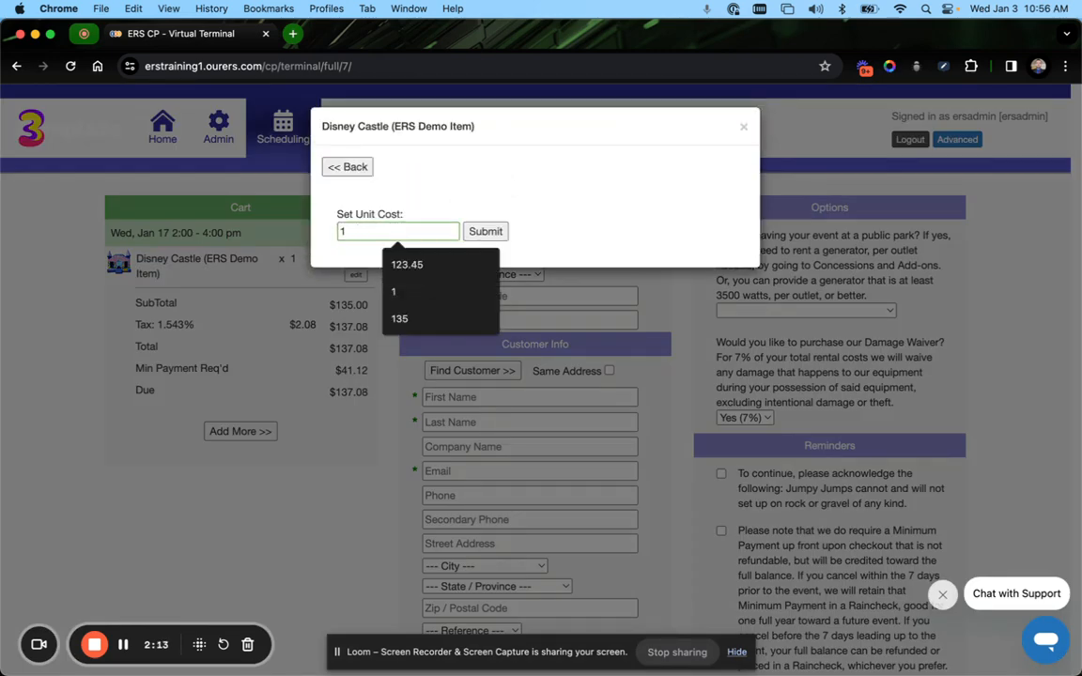
{"action": "left_click", "coordinate": [478, 231]}
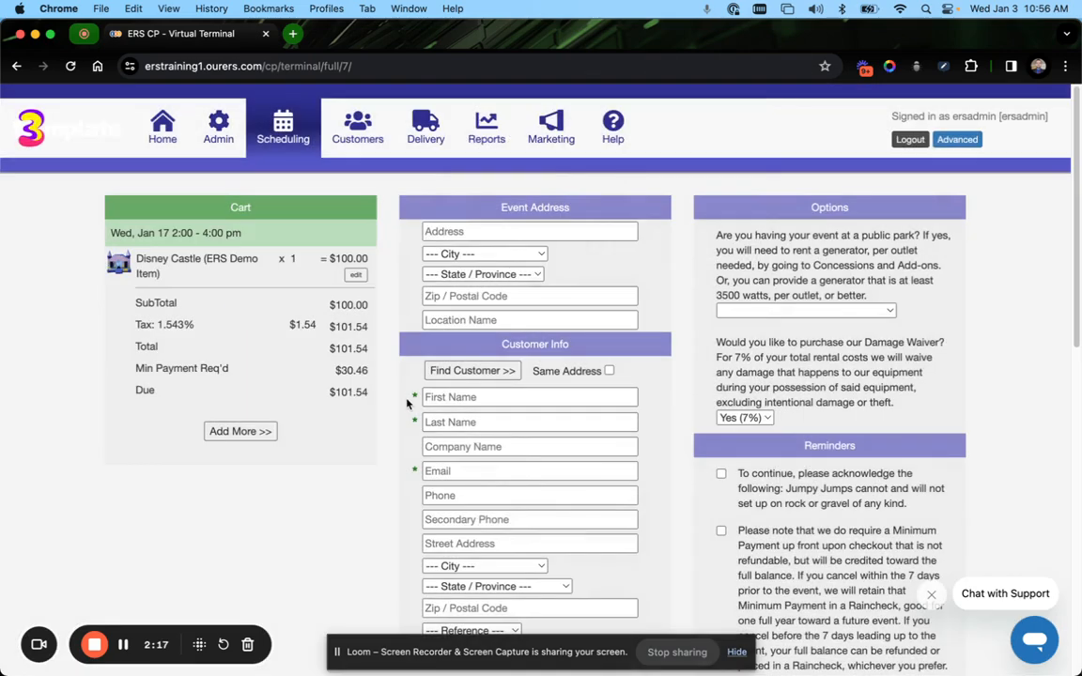
Change the cart's rental time to January 18, 8:30 am to 12:00 pm
{"action": "left_click", "coordinate": [207, 232]}
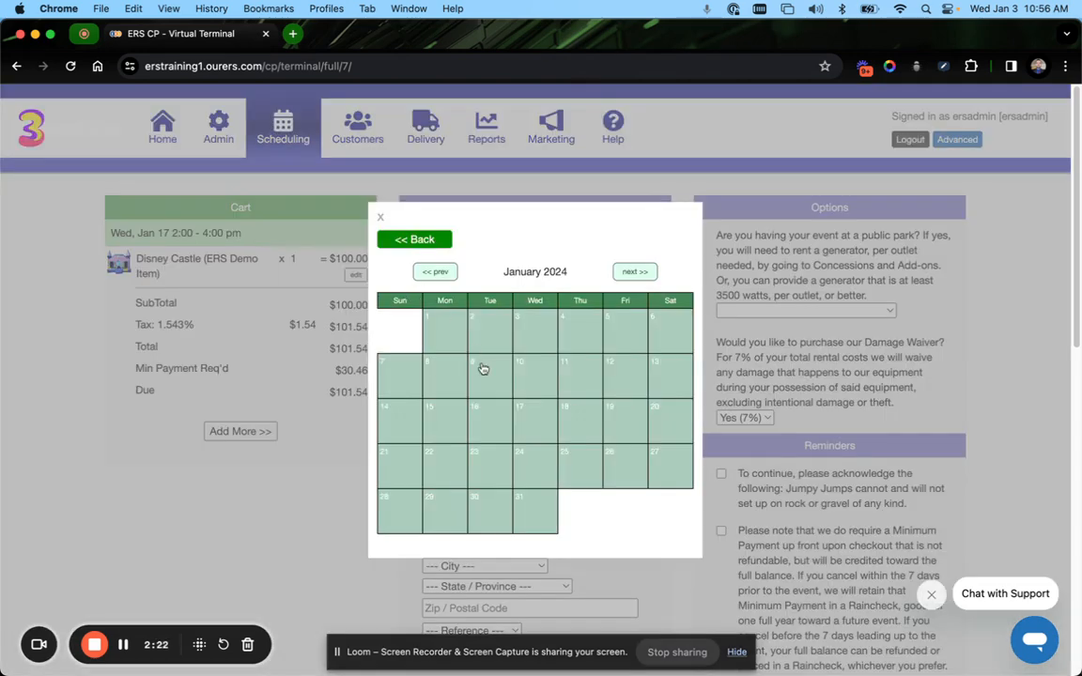
{"action": "left_click", "coordinate": [579, 420]}
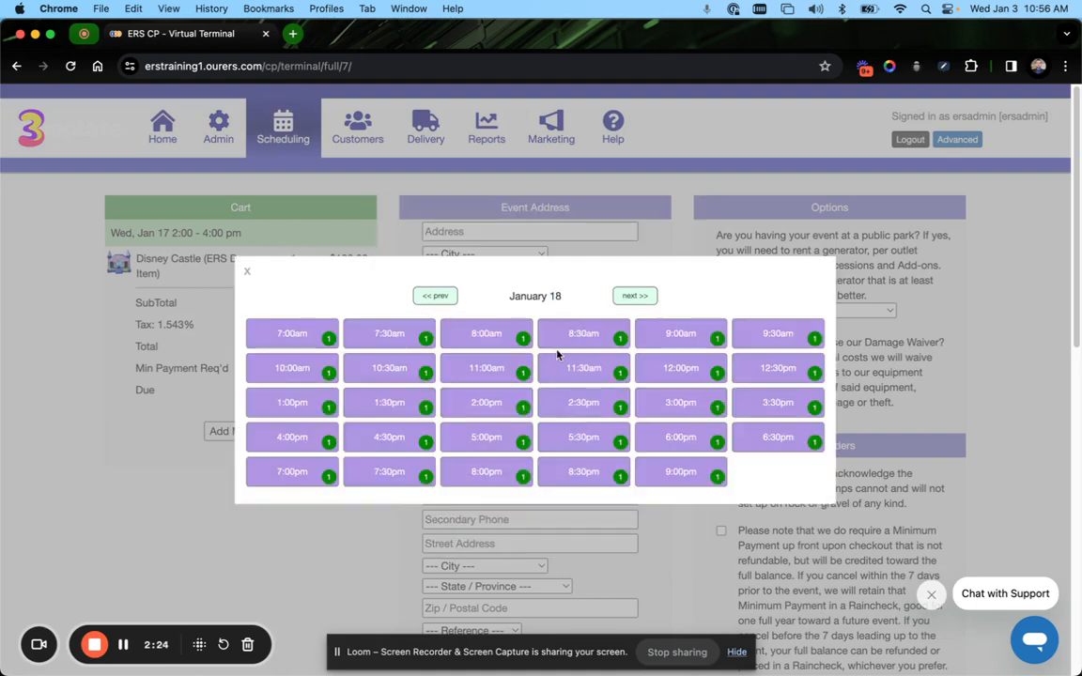
{"action": "left_click", "coordinate": [582, 336]}
{"action": "left_click", "coordinate": [678, 367]}
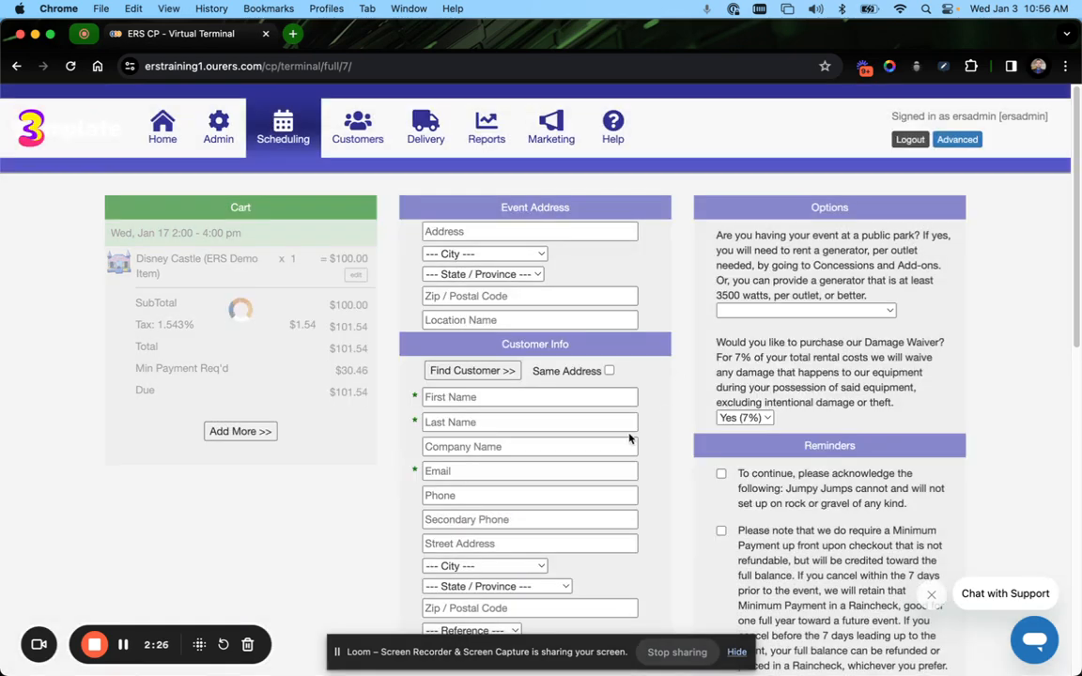
{"action": "scroll", "coordinate": [578, 420], "scroll_direction": "down", "scroll_amount": 1}
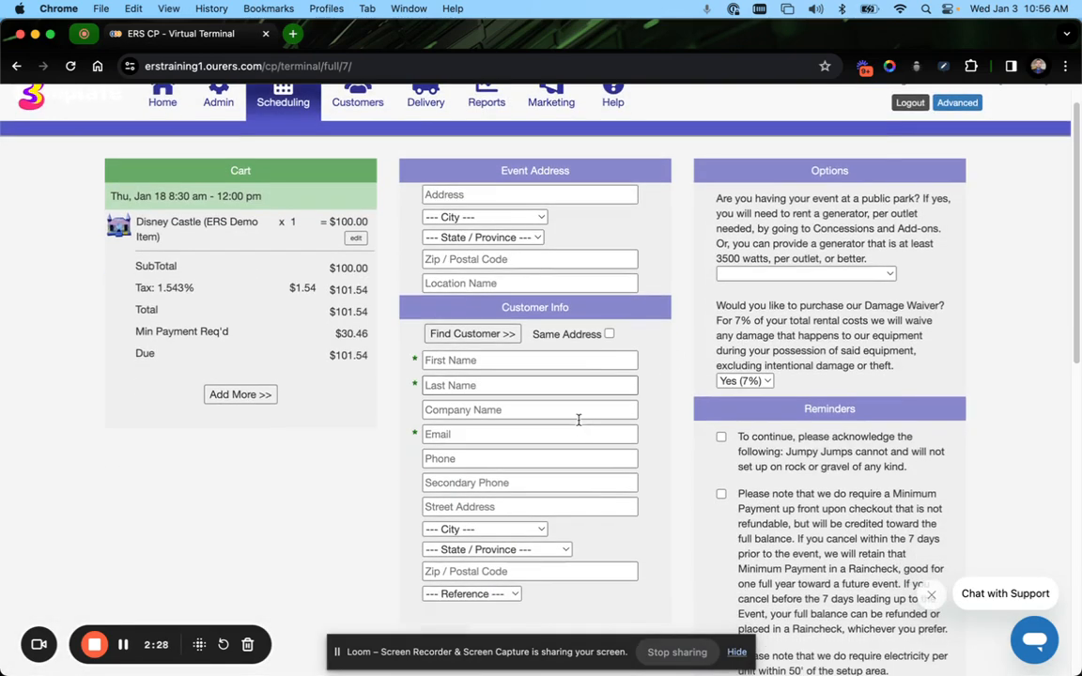
{"action": "left_click", "coordinate": [243, 395]}
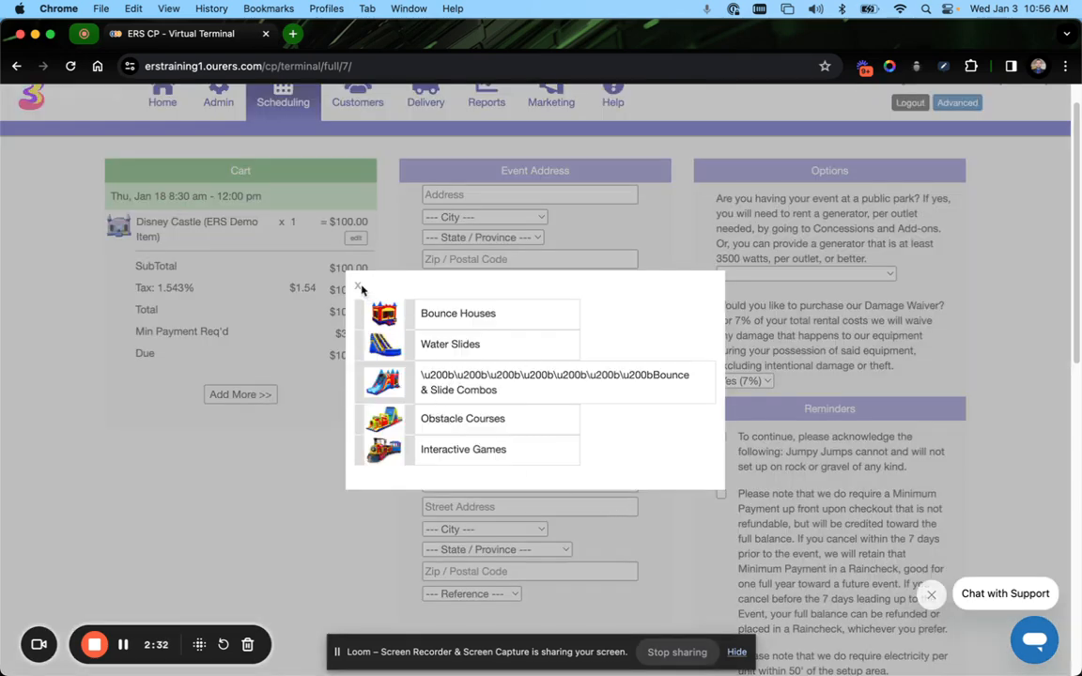
{"action": "left_click", "coordinate": [357, 286]}
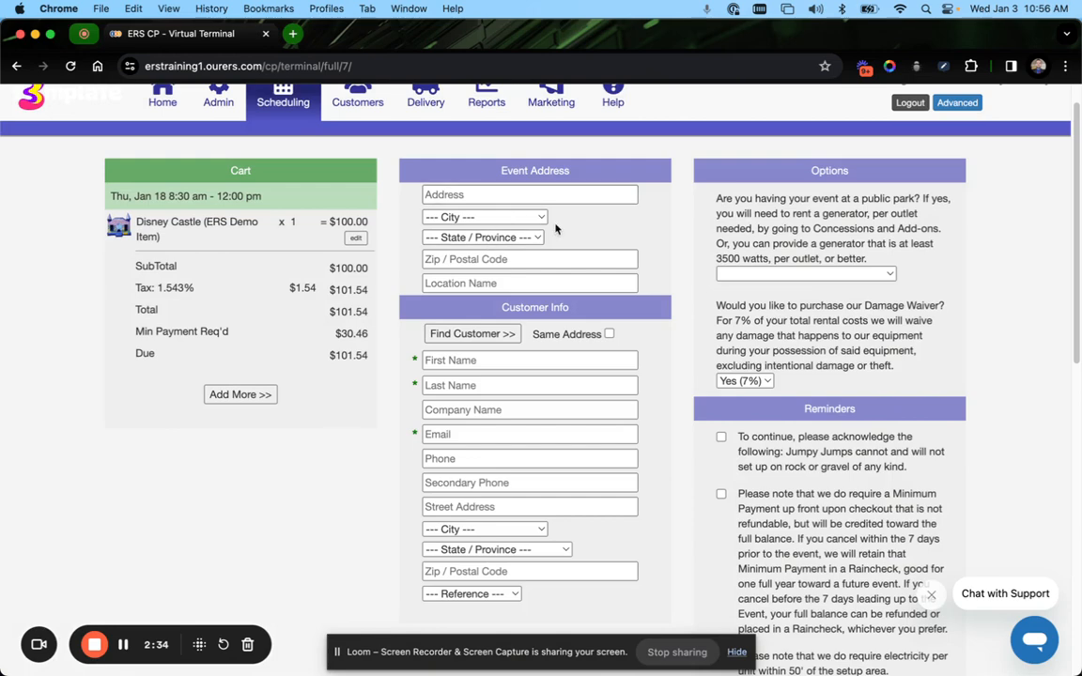
{"action": "scroll", "coordinate": [557, 235], "scroll_direction": "down", "scroll_amount": 2}
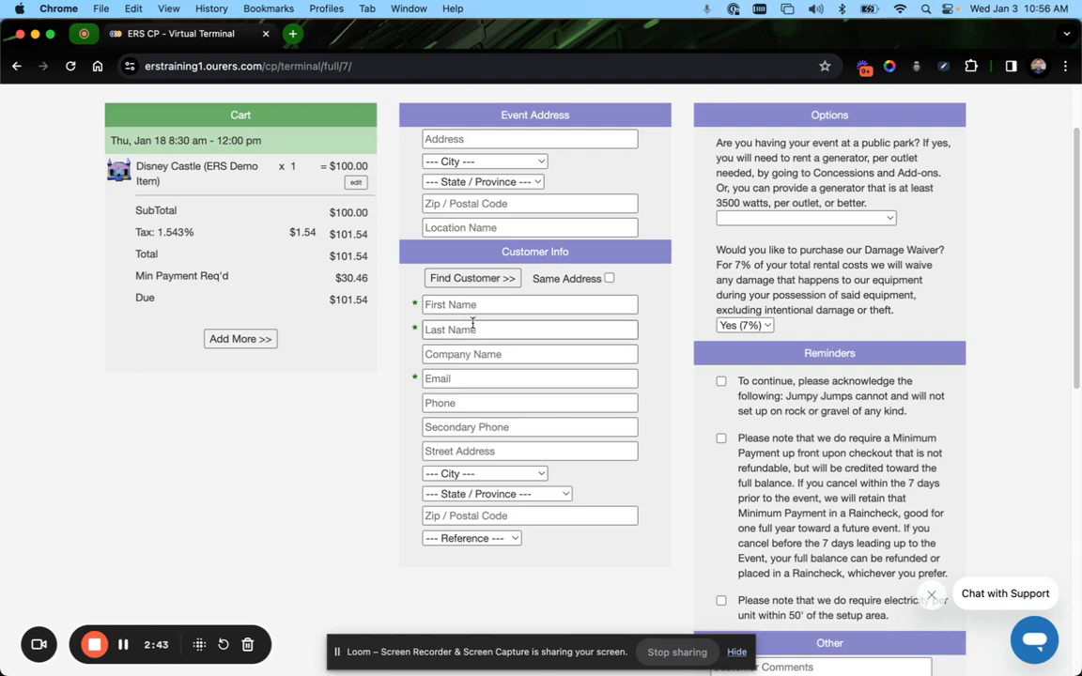
{"action": "scroll", "coordinate": [531, 358], "scroll_direction": "up", "scroll_amount": 2}
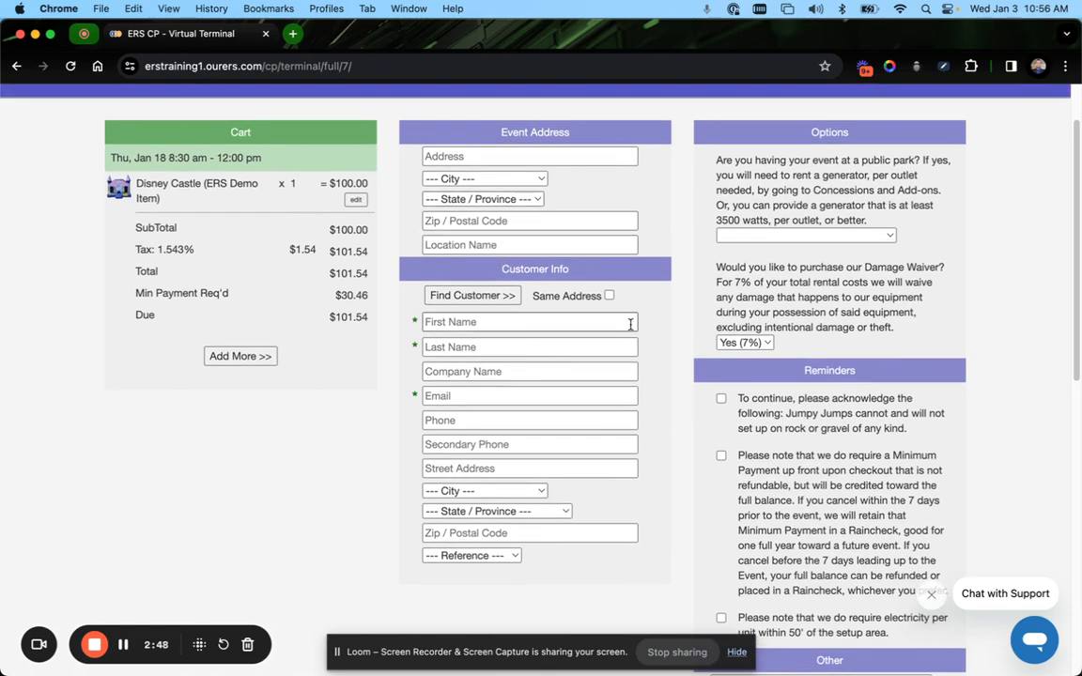
{"action": "scroll", "coordinate": [646, 342], "scroll_direction": "up", "scroll_amount": 3}
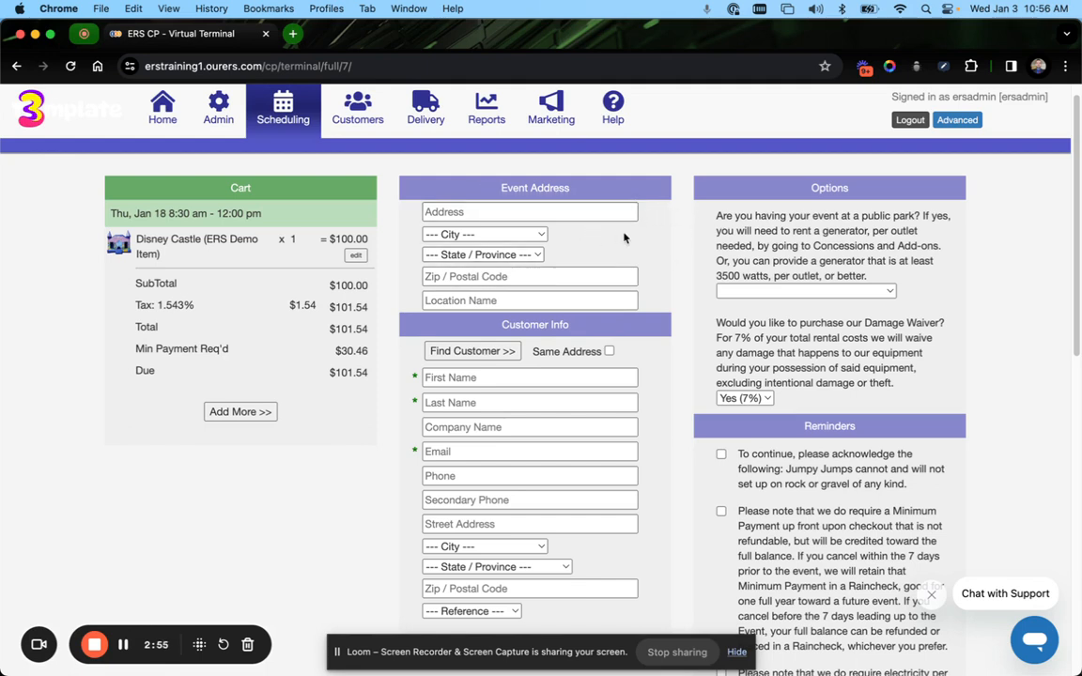
Find the existing test customer by searching for them and load their details into the customer info
{"action": "scroll", "coordinate": [497, 207], "scroll_direction": "up", "scroll_amount": 1}
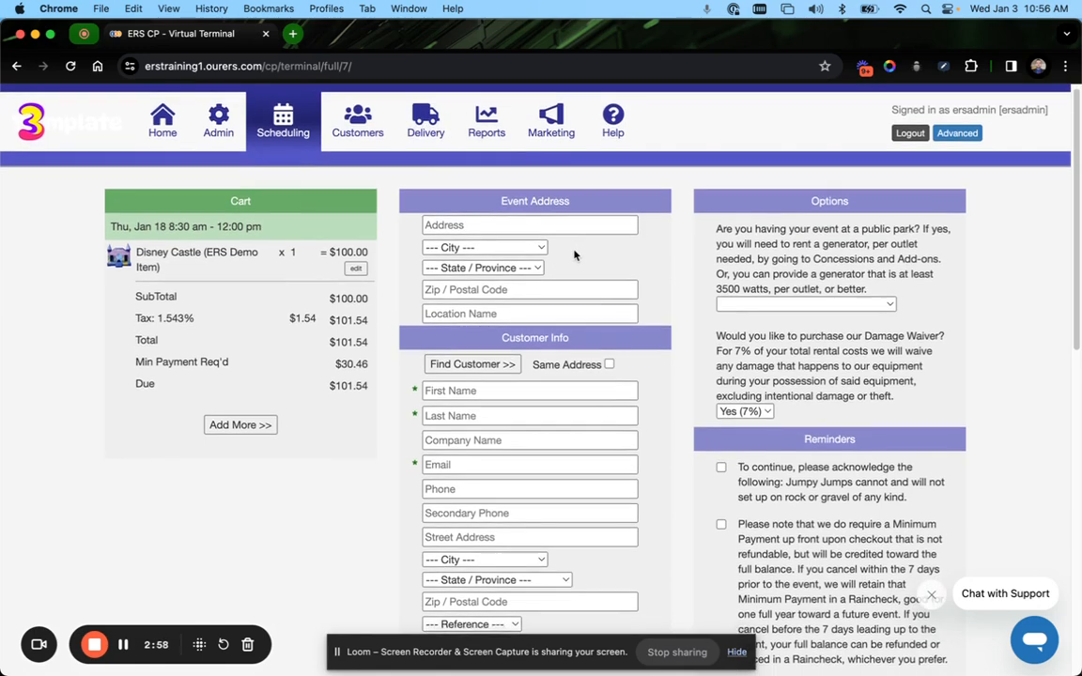
{"action": "scroll", "coordinate": [571, 250], "scroll_direction": "down", "scroll_amount": 2}
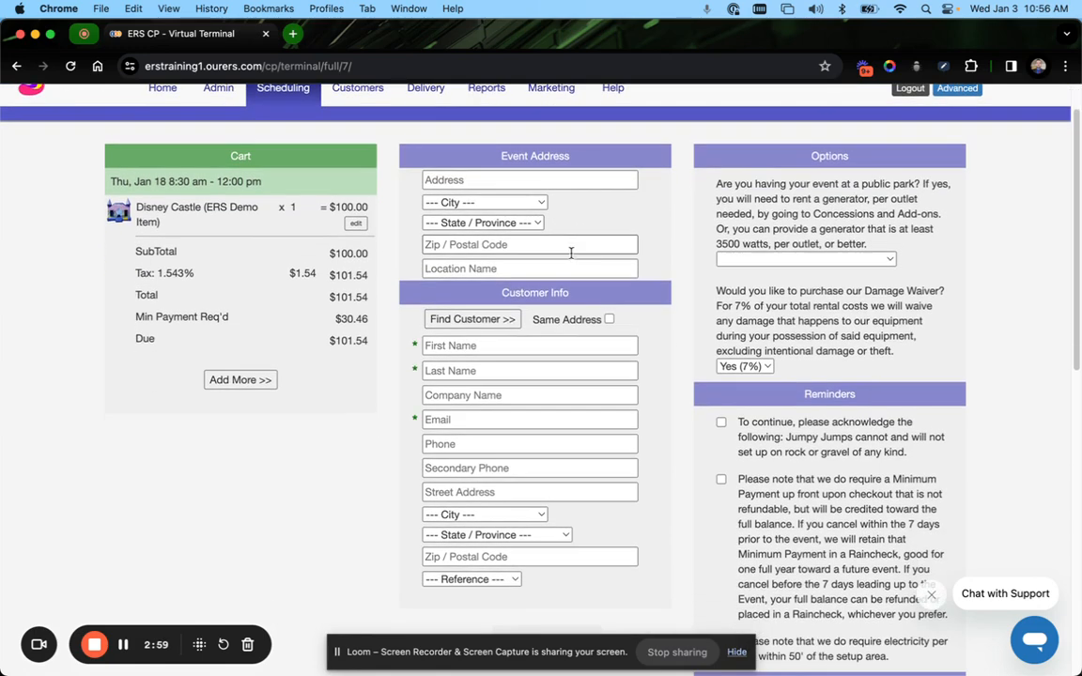
{"action": "left_click", "coordinate": [457, 320]}
{"action": "left_click", "coordinate": [517, 177]}
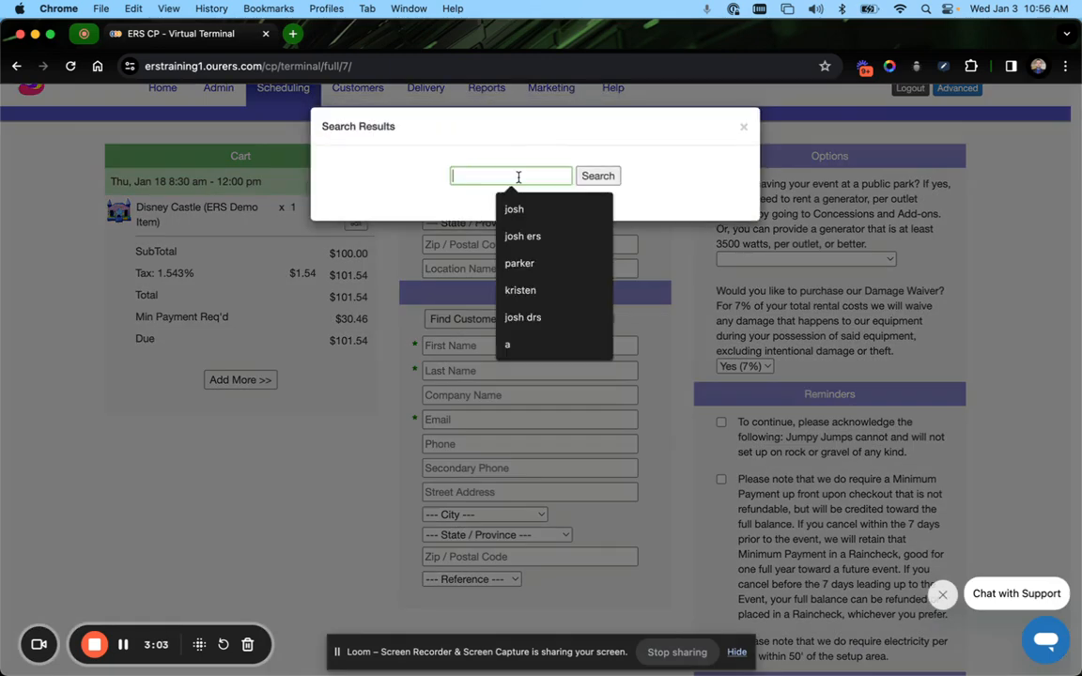
{"action": "type", "text": "josh"}
{"action": "key", "text": "Return"}
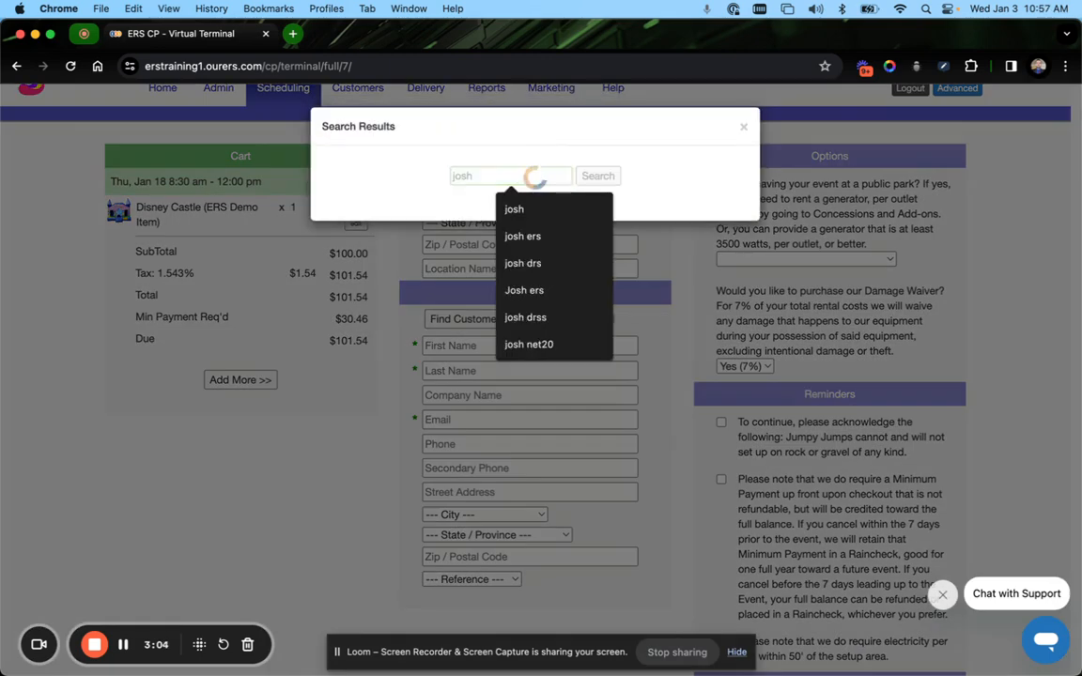
{"action": "left_click", "coordinate": [512, 229]}
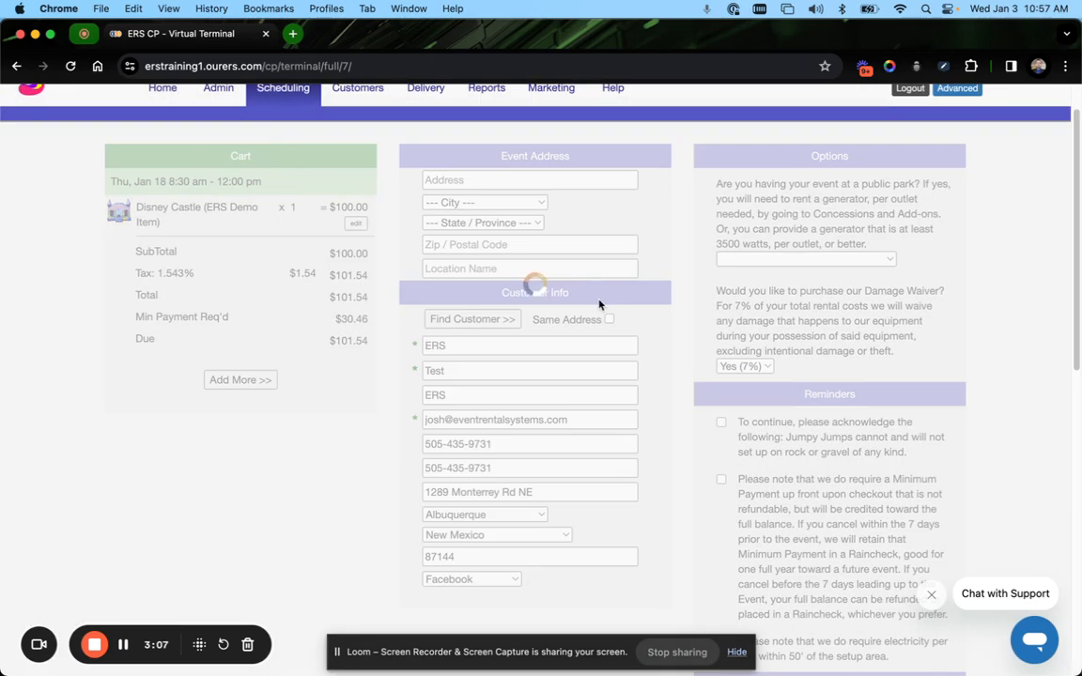
Use the customer's address as the event address
{"action": "scroll", "coordinate": [471, 308], "scroll_direction": "down", "scroll_amount": 2}
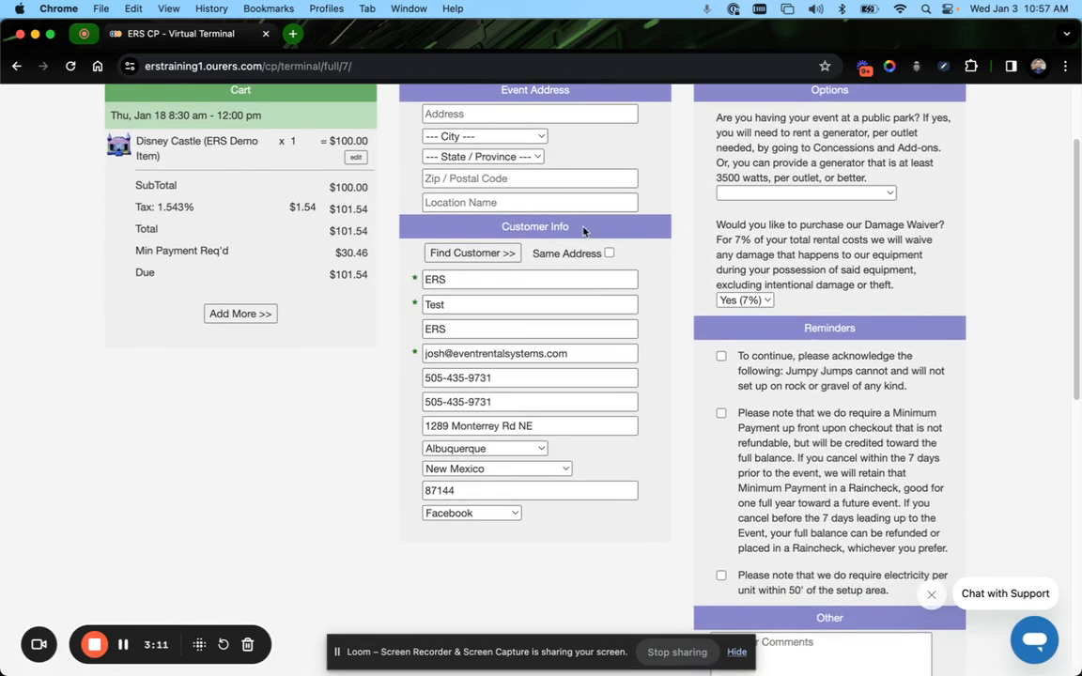
{"action": "scroll", "coordinate": [592, 277], "scroll_direction": "up", "scroll_amount": 1}
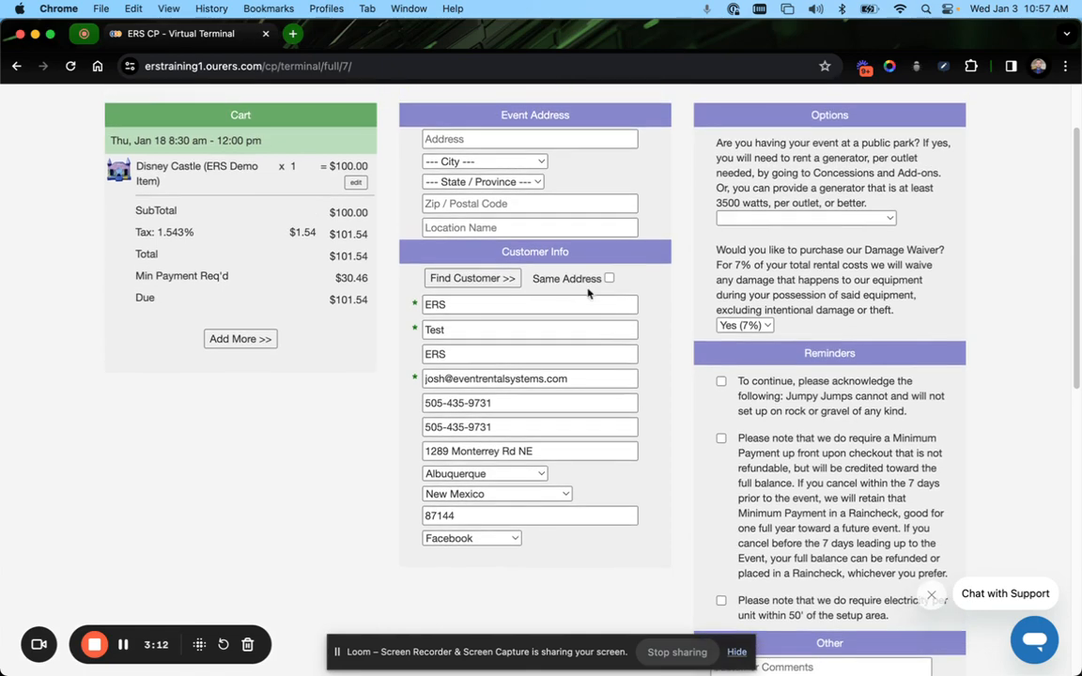
{"action": "left_click_drag", "start_coordinate": [536, 279], "coordinate": [602, 279]}
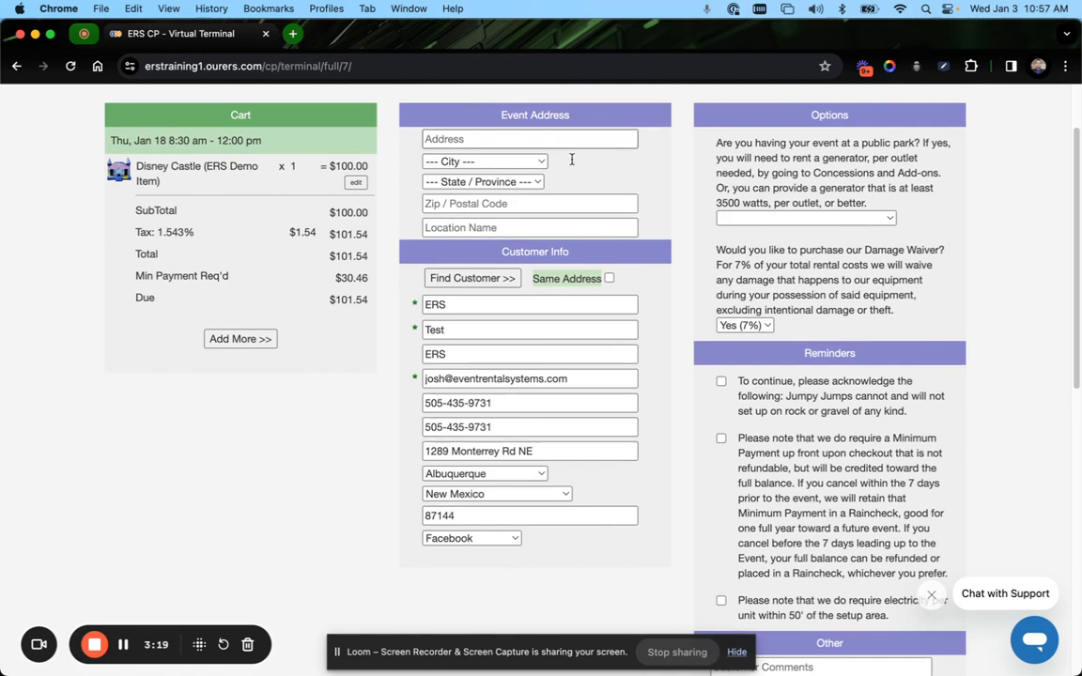
{"action": "left_click", "coordinate": [609, 279]}
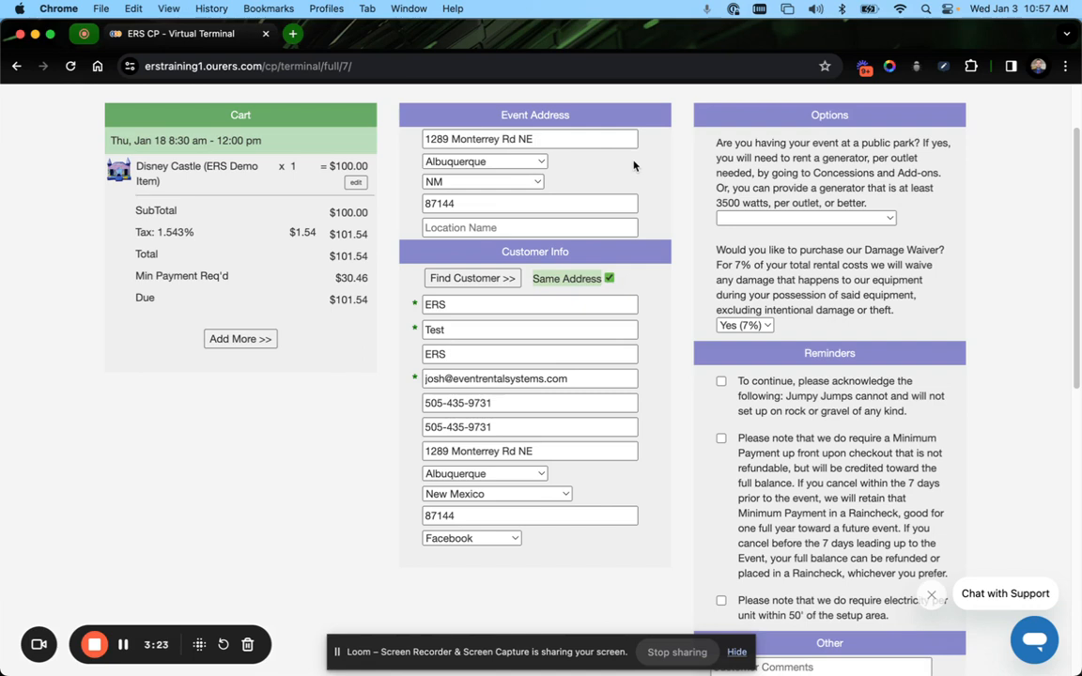
Open the public-park generator choices and close them without picking one
{"action": "scroll", "coordinate": [633, 166], "scroll_direction": "down", "scroll_amount": 1}
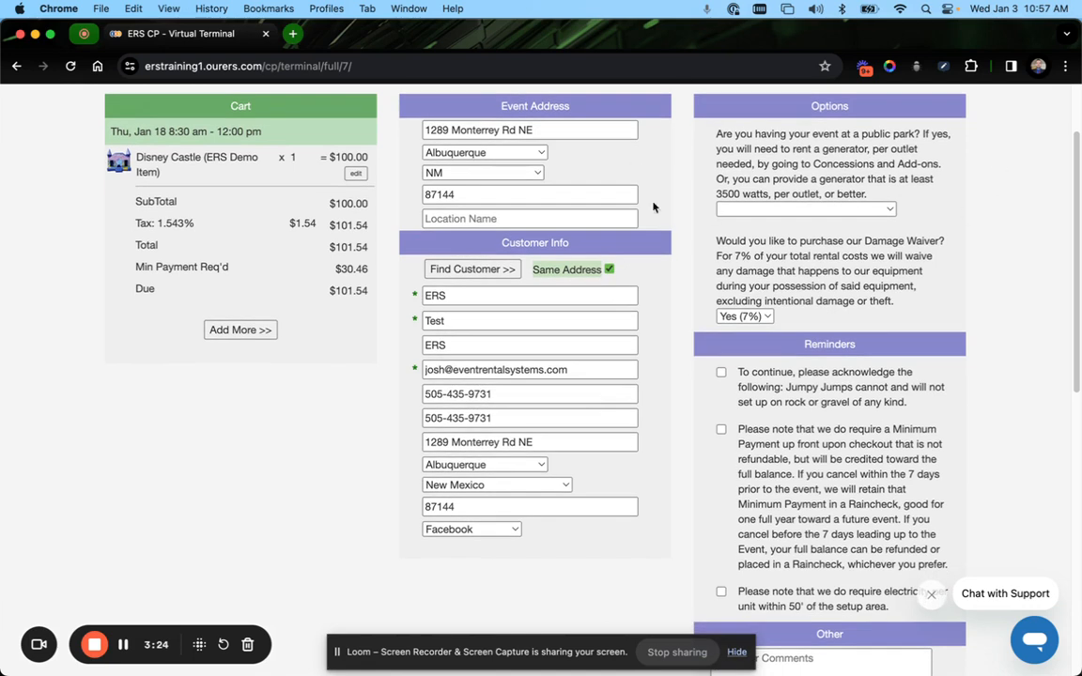
{"action": "left_click", "coordinate": [789, 209]}
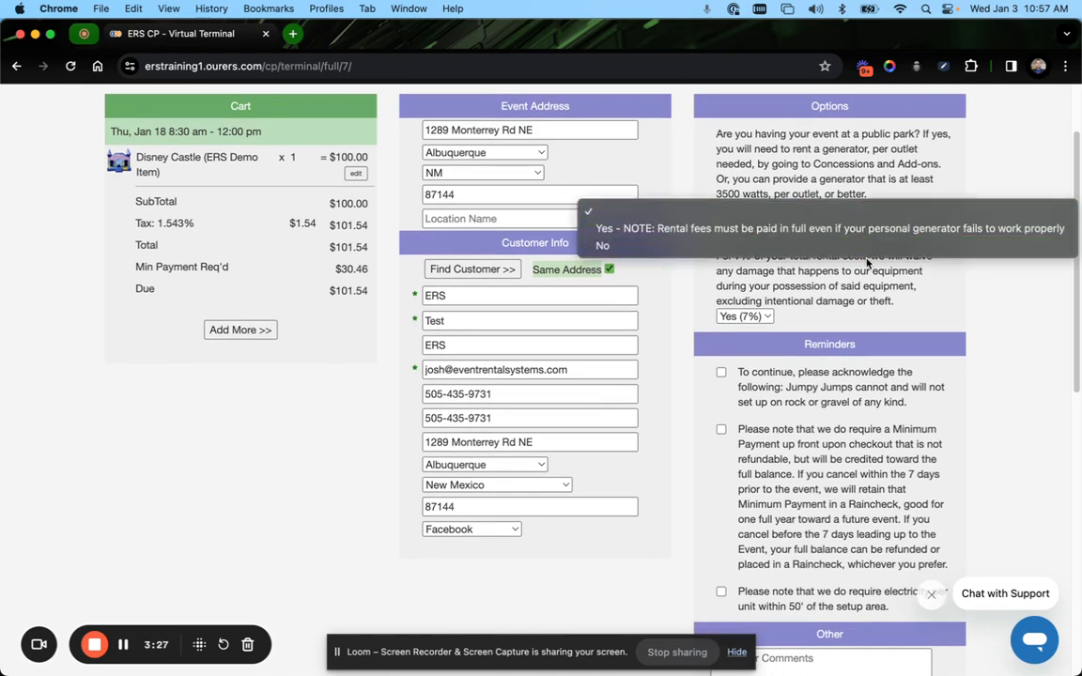
{"action": "left_click", "coordinate": [999, 328]}
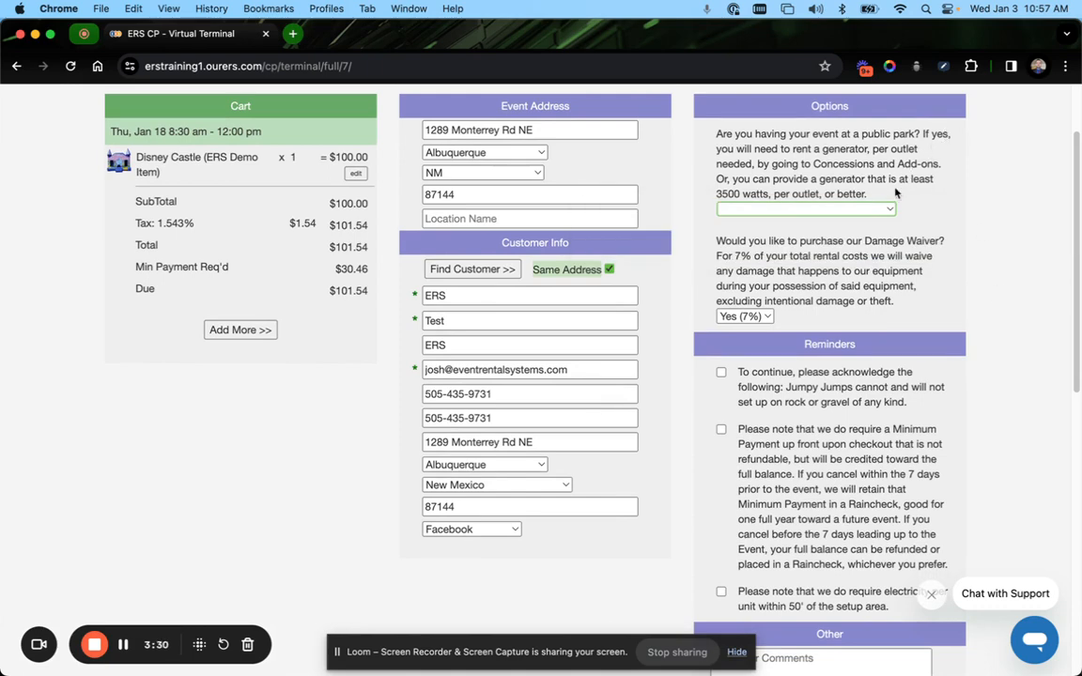
Acknowledge all three reminders about setup surface, minimum payment and electricity
{"action": "scroll", "coordinate": [883, 192], "scroll_direction": "down", "scroll_amount": 5}
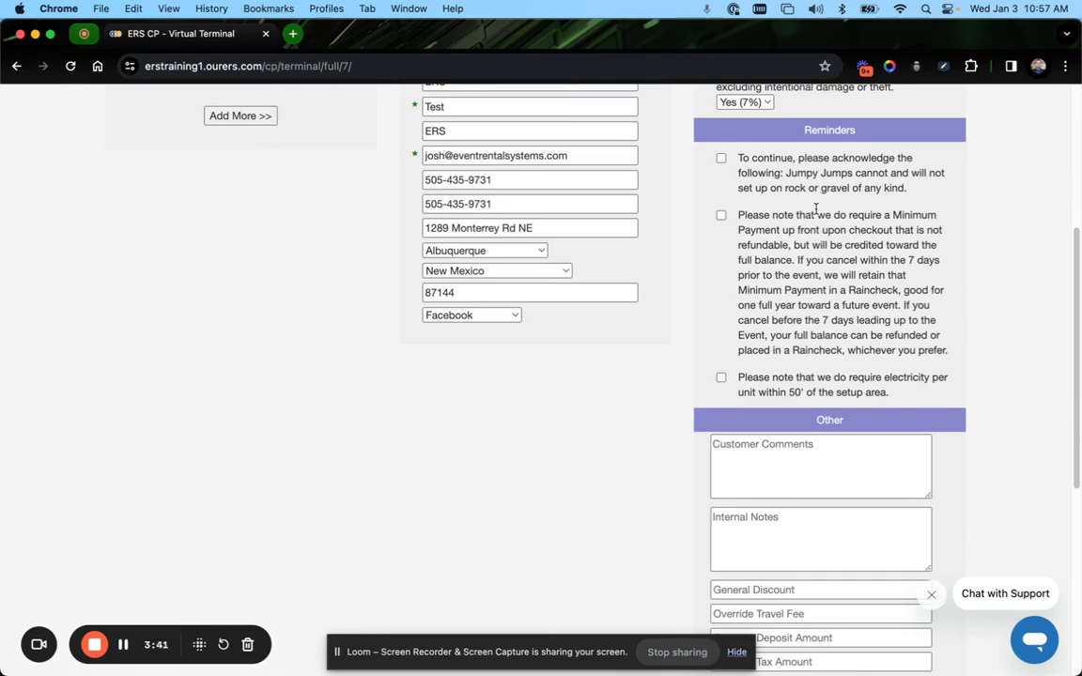
{"action": "scroll", "coordinate": [822, 210], "scroll_direction": "up", "scroll_amount": 5}
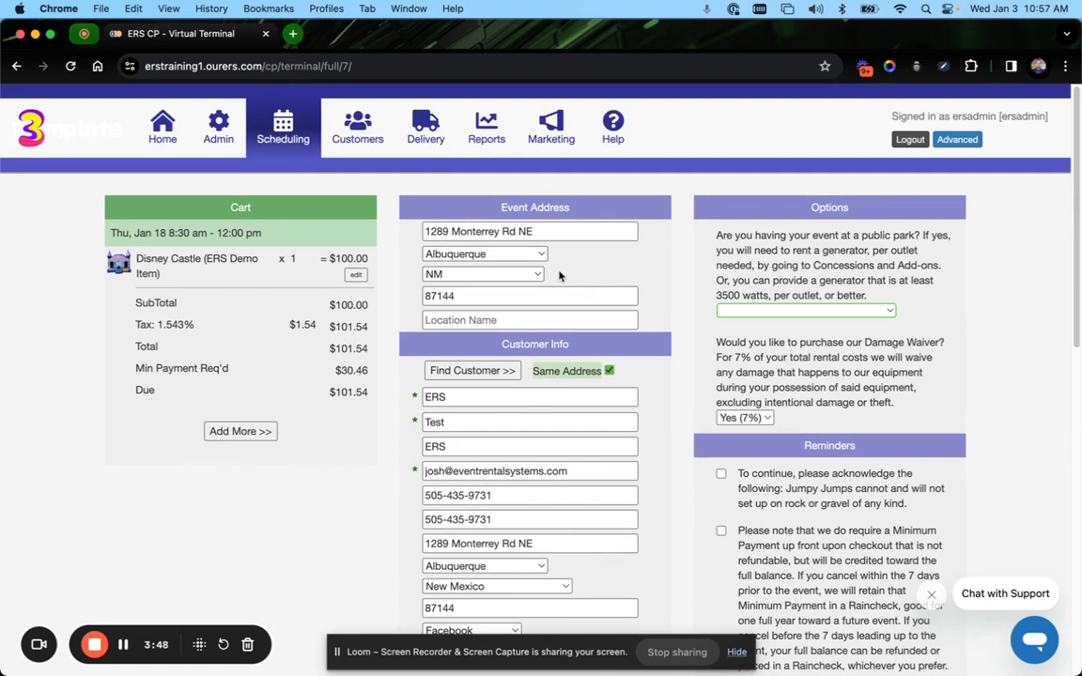
{"action": "scroll", "coordinate": [613, 279], "scroll_direction": "down", "scroll_amount": 2}
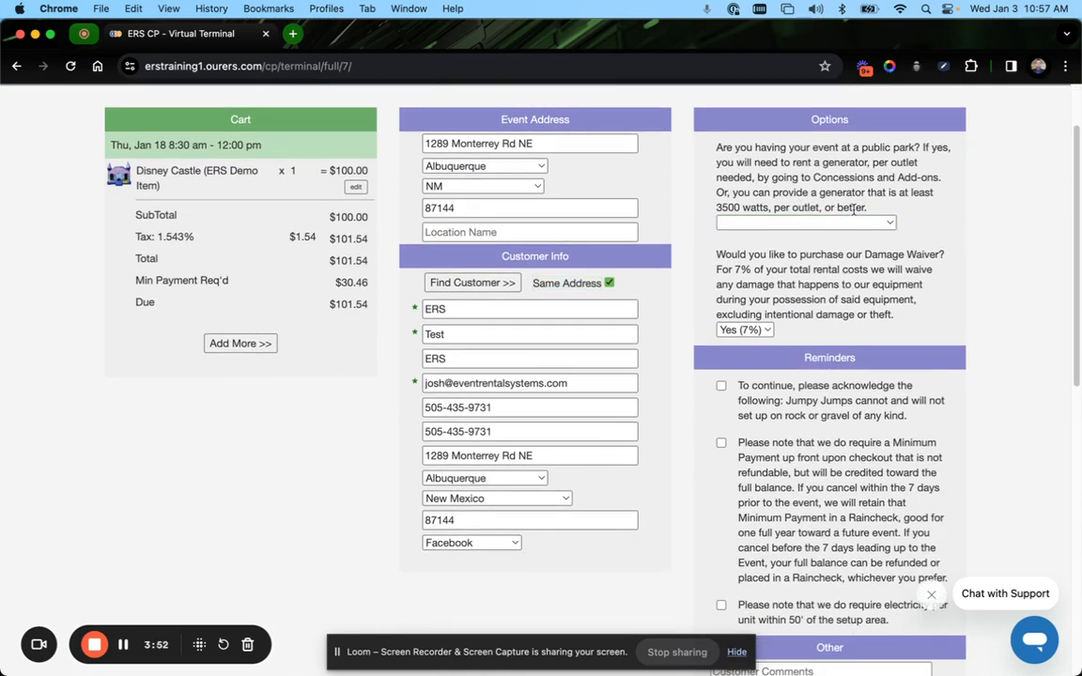
{"action": "scroll", "coordinate": [939, 197], "scroll_direction": "down", "scroll_amount": 4}
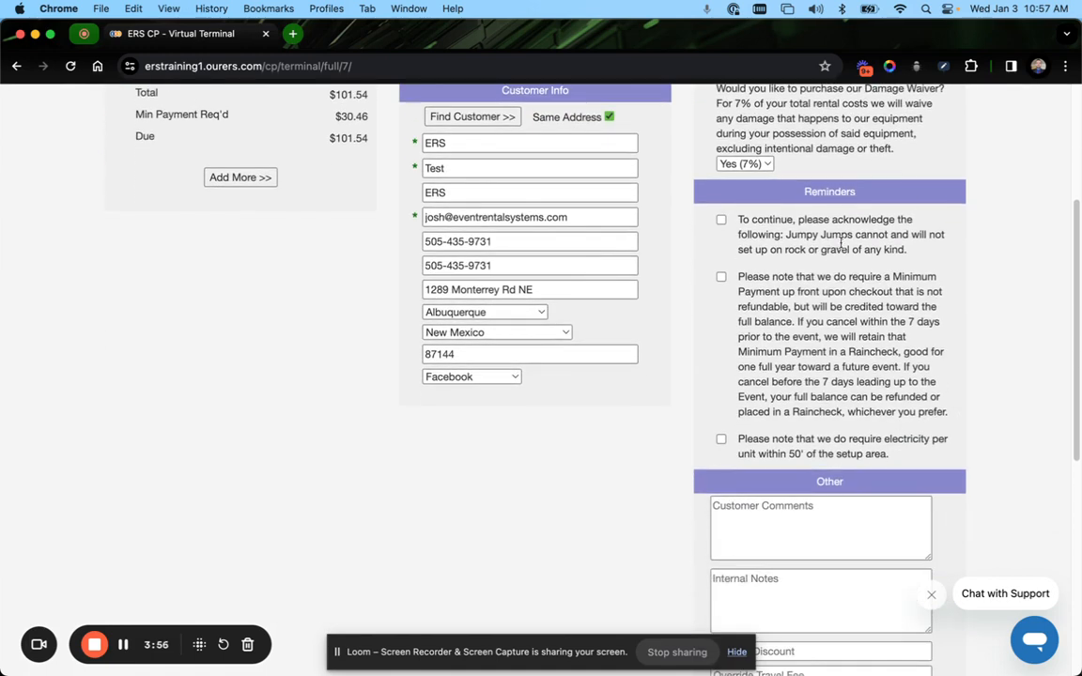
{"action": "left_click", "coordinate": [721, 220]}
{"action": "left_click", "coordinate": [722, 278]}
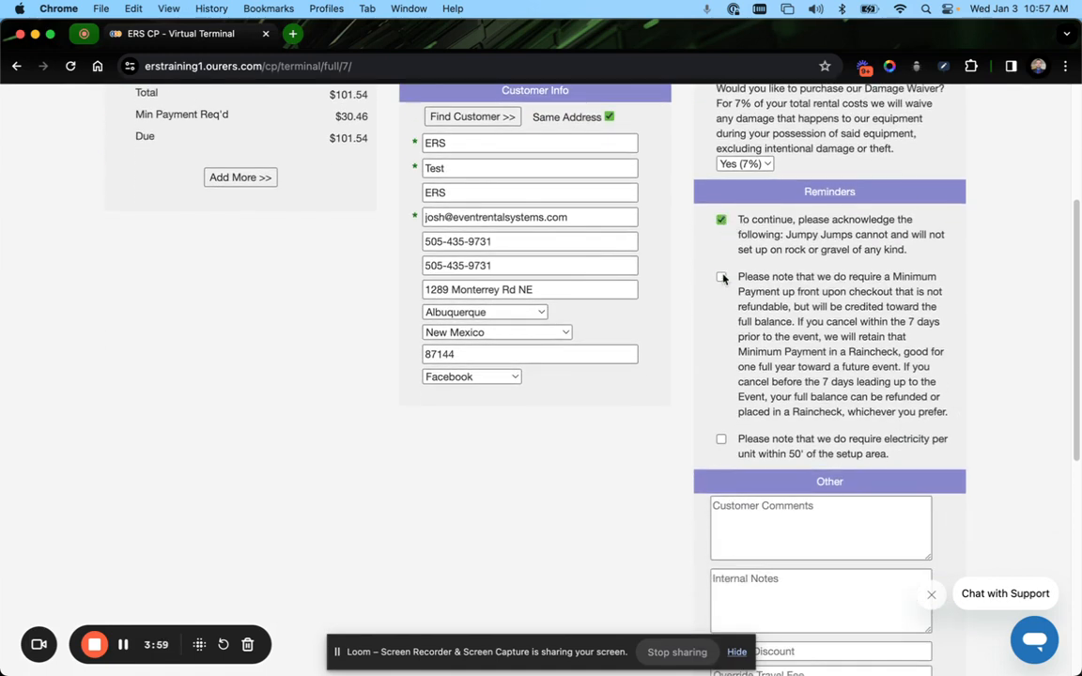
{"action": "left_click", "coordinate": [721, 439]}
Enter the customer comment "Customer Comments - Public / Customer Facing / Receipt / Contract"
{"action": "scroll", "coordinate": [776, 287], "scroll_direction": "down", "scroll_amount": 1}
{"action": "scroll", "coordinate": [776, 287], "scroll_direction": "down", "scroll_amount": 6}
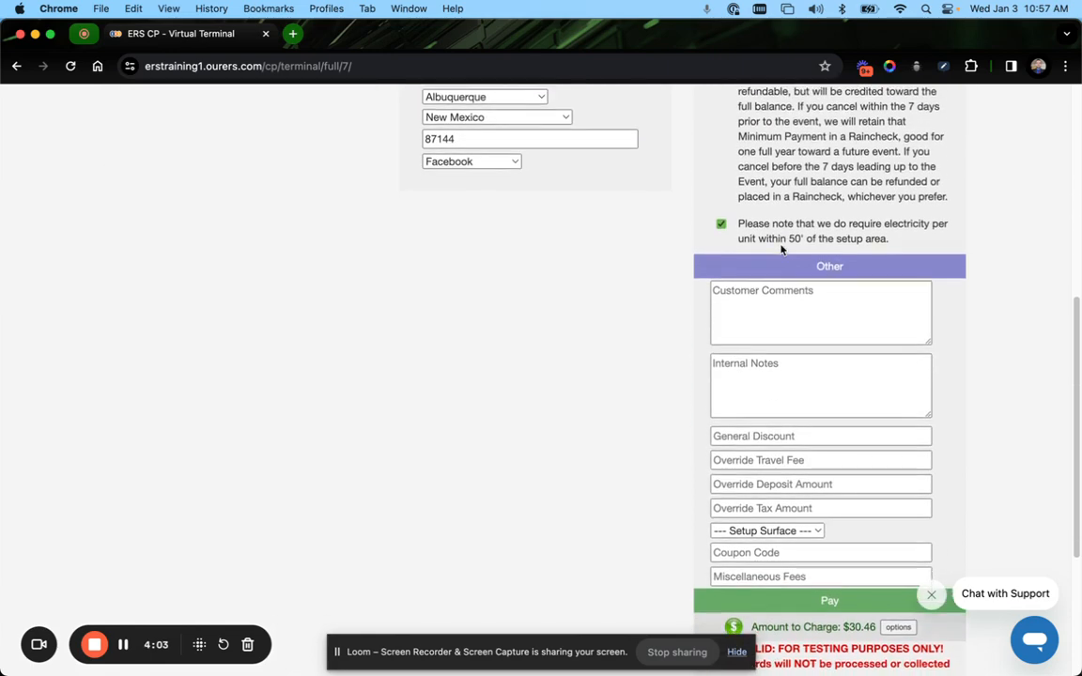
{"action": "scroll", "coordinate": [781, 243], "scroll_direction": "up", "scroll_amount": 1}
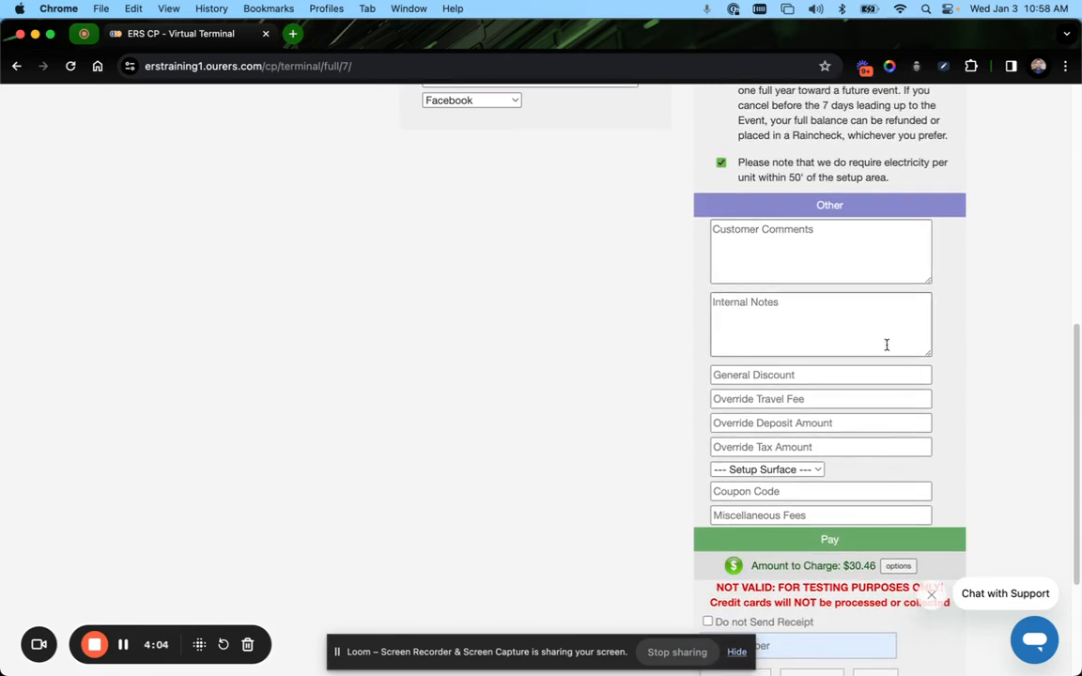
{"action": "left_click", "coordinate": [829, 241]}
{"action": "type", "text": "C"}
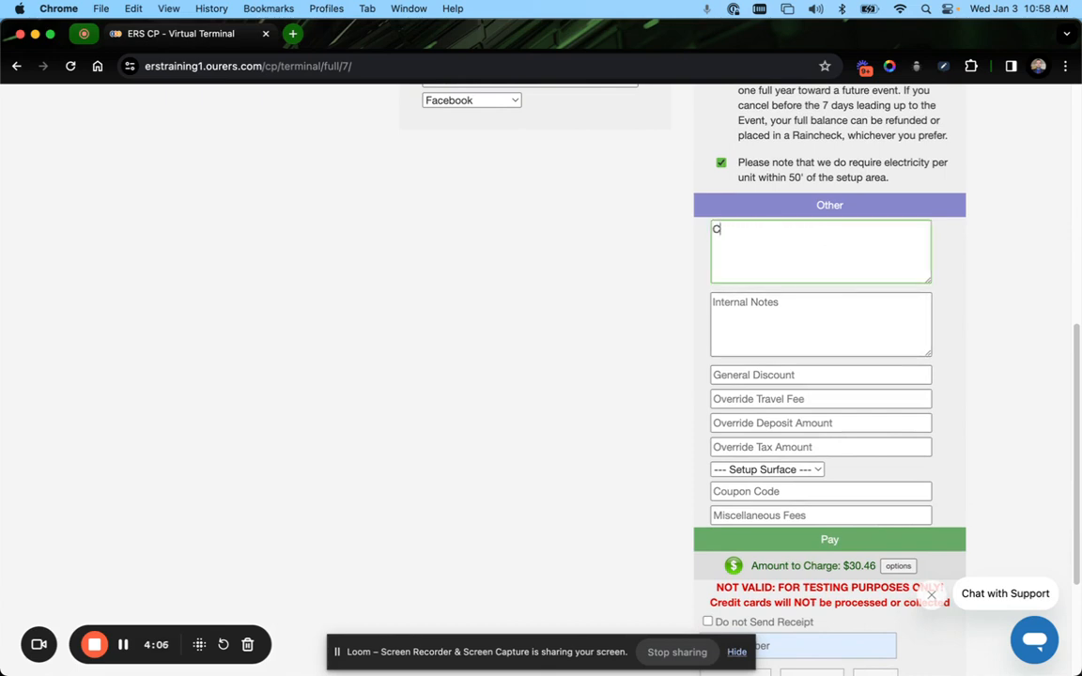
{"action": "type", "text": "ustomer Comments - Pucl"}
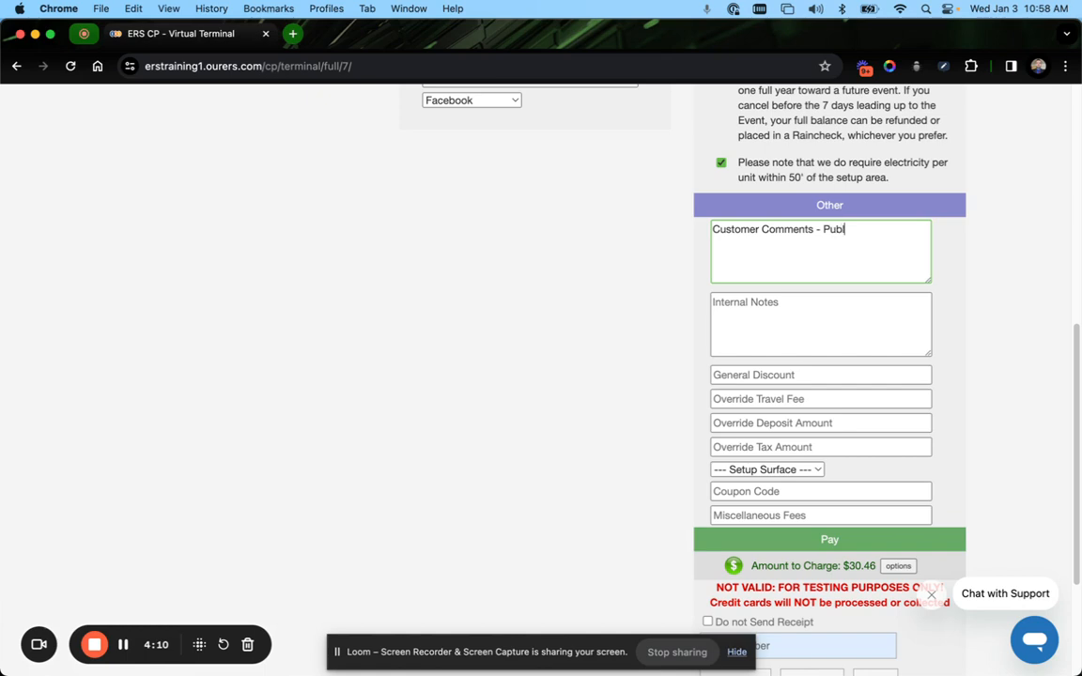
{"action": "type", "text": "ic / Customer Facing"}
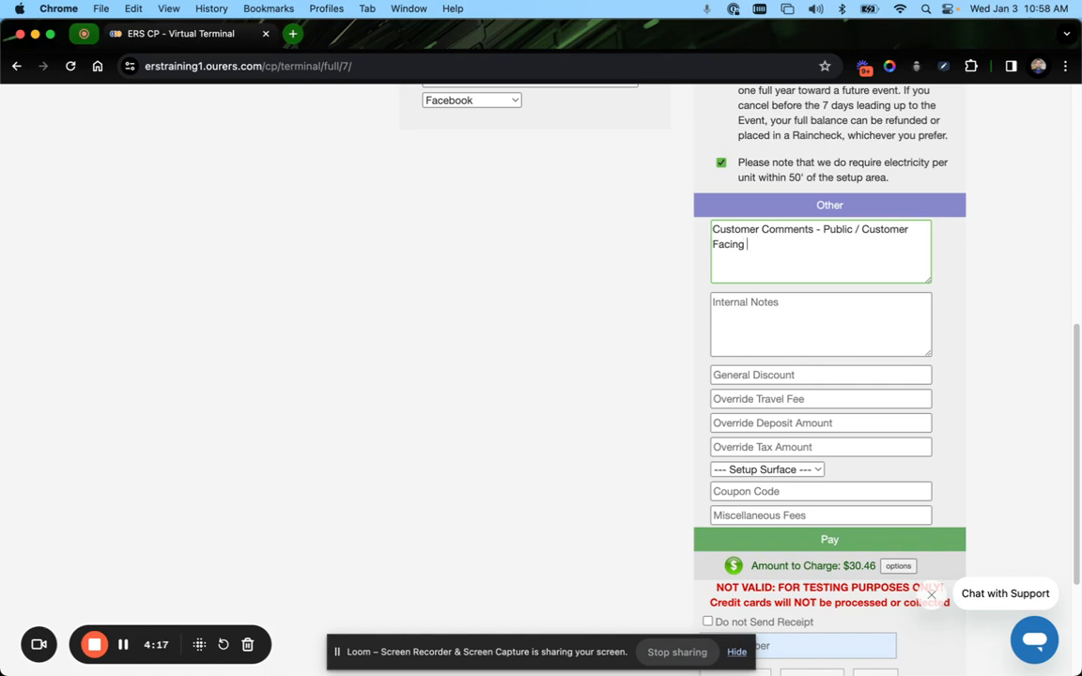
{"action": "type", "text": " / Receipt / Contra"}
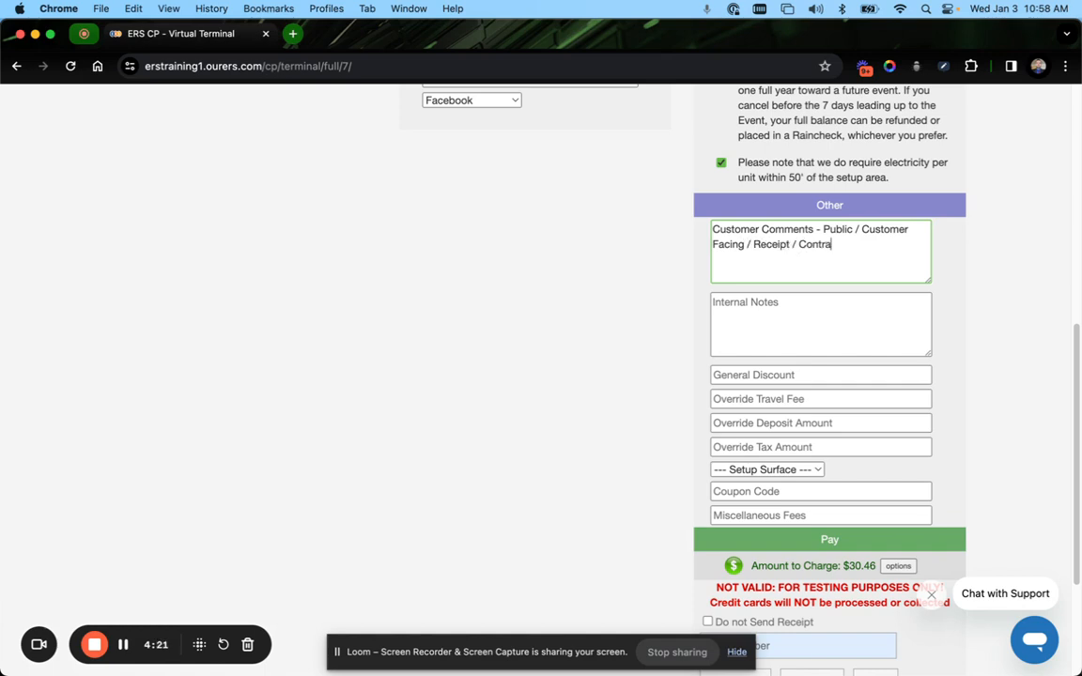
{"action": "type", "text": "ct"}
Enter the internal note "Internal Notes - Hidden / Driver Notes"
{"action": "left_click", "coordinate": [873, 327]}
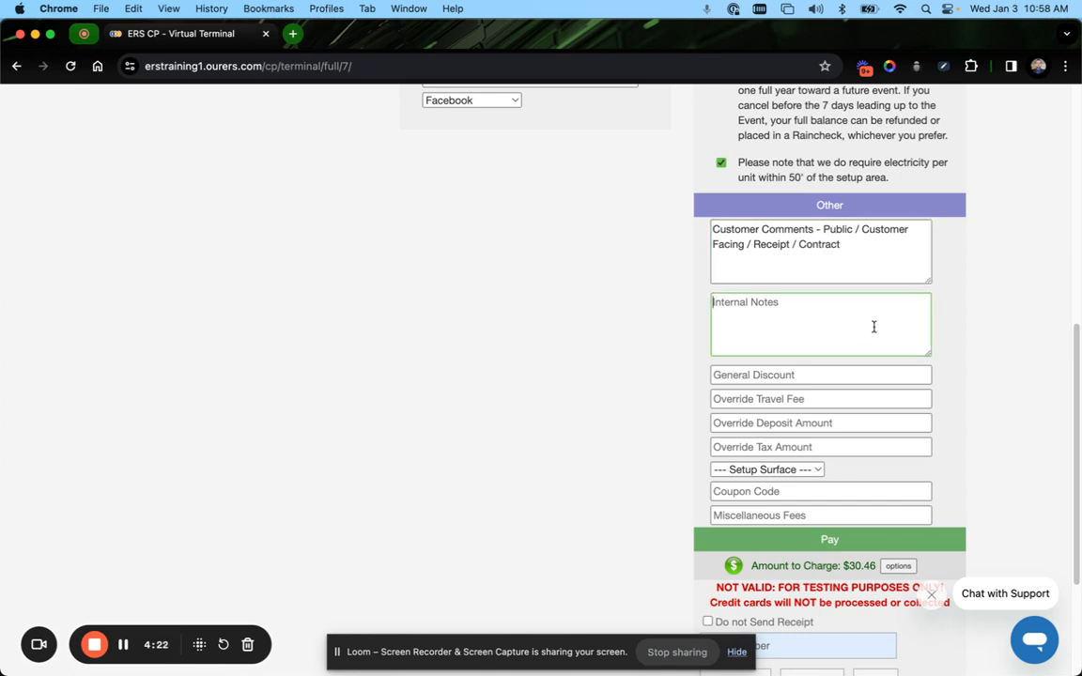
{"action": "type", "text": "Internal Noteas"}
{"action": "key", "text": "BackSpace"}
{"action": "key", "text": "BackSpace"}
{"action": "type", "text": "s - Hidden / "}
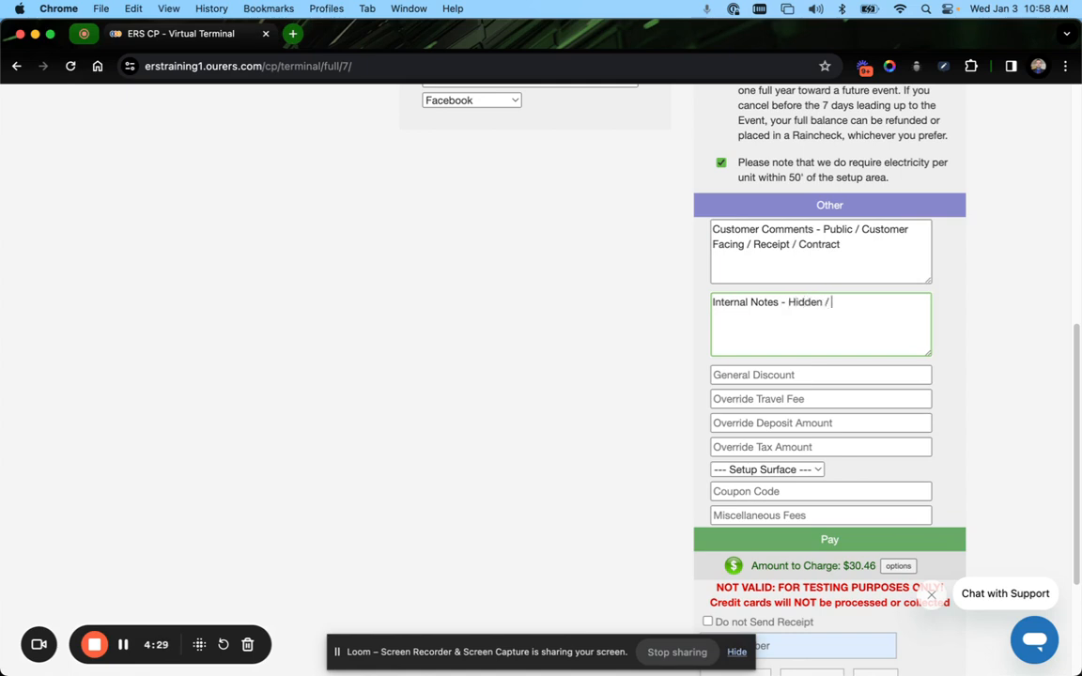
{"action": "type", "text": "Driver Notes"}
Try entering a 35% general discount
{"action": "scroll", "coordinate": [817, 291], "scroll_direction": "up", "scroll_amount": 1}
{"action": "scroll", "coordinate": [747, 304], "scroll_direction": "up", "scroll_amount": 3}
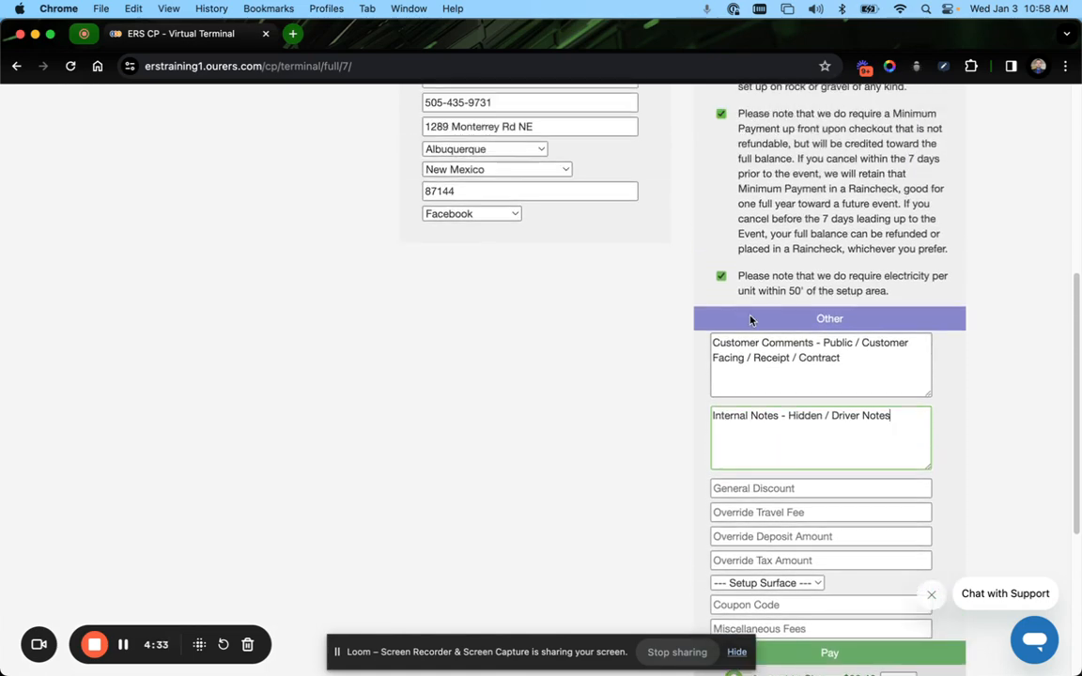
{"action": "scroll", "coordinate": [751, 320], "scroll_direction": "down", "scroll_amount": 1}
{"action": "scroll", "coordinate": [751, 320], "scroll_direction": "down", "scroll_amount": 6}
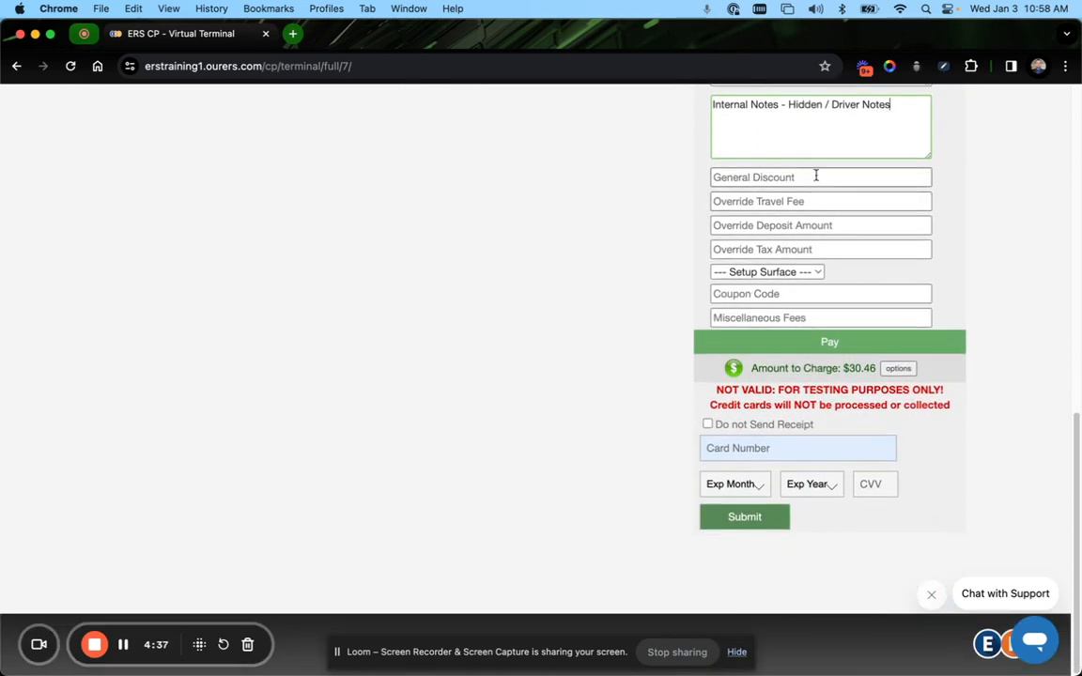
{"action": "left_click", "coordinate": [788, 179]}
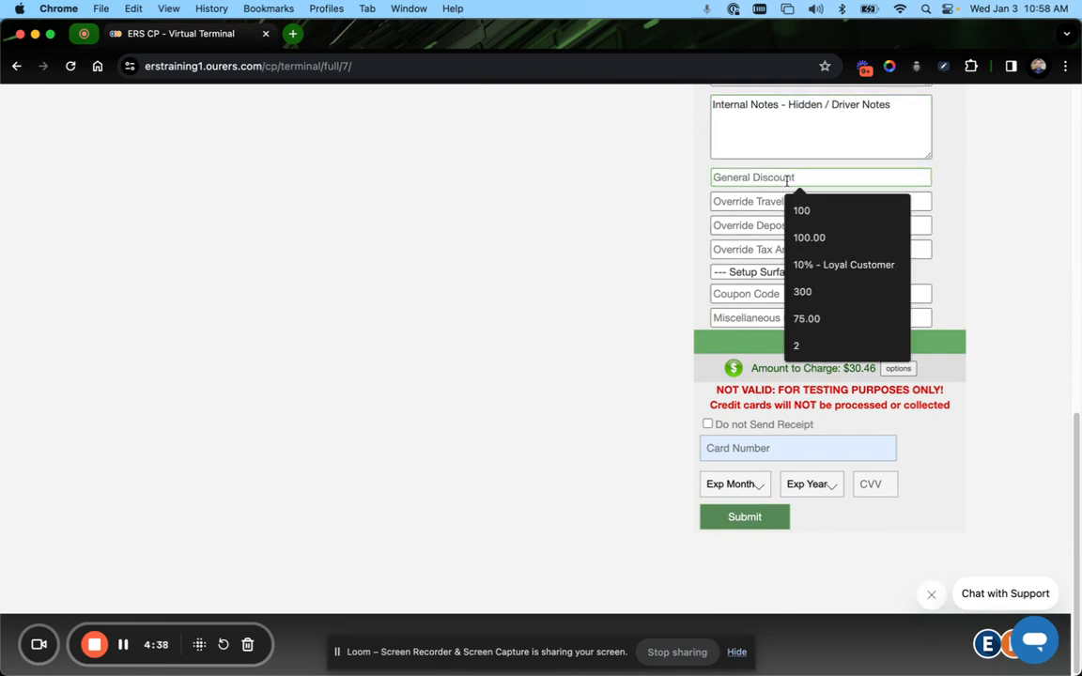
{"action": "type", "text": "1"}
{"action": "key", "text": "BackSpace"}
{"action": "key", "text": "BackSpace"}
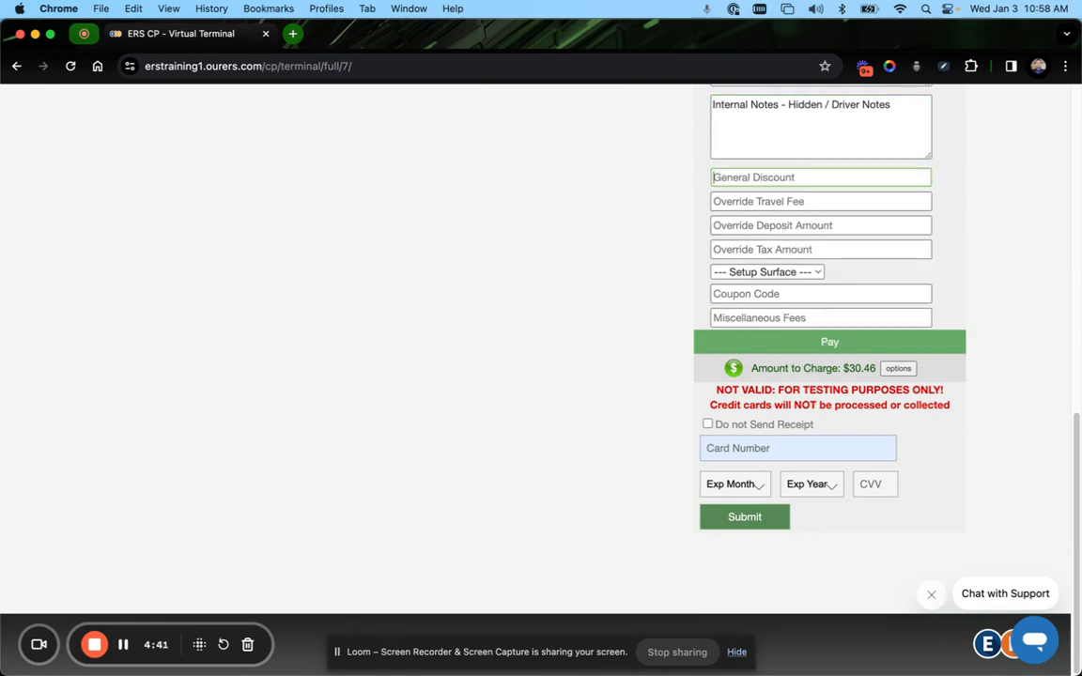
{"action": "type", "text": "35%"}
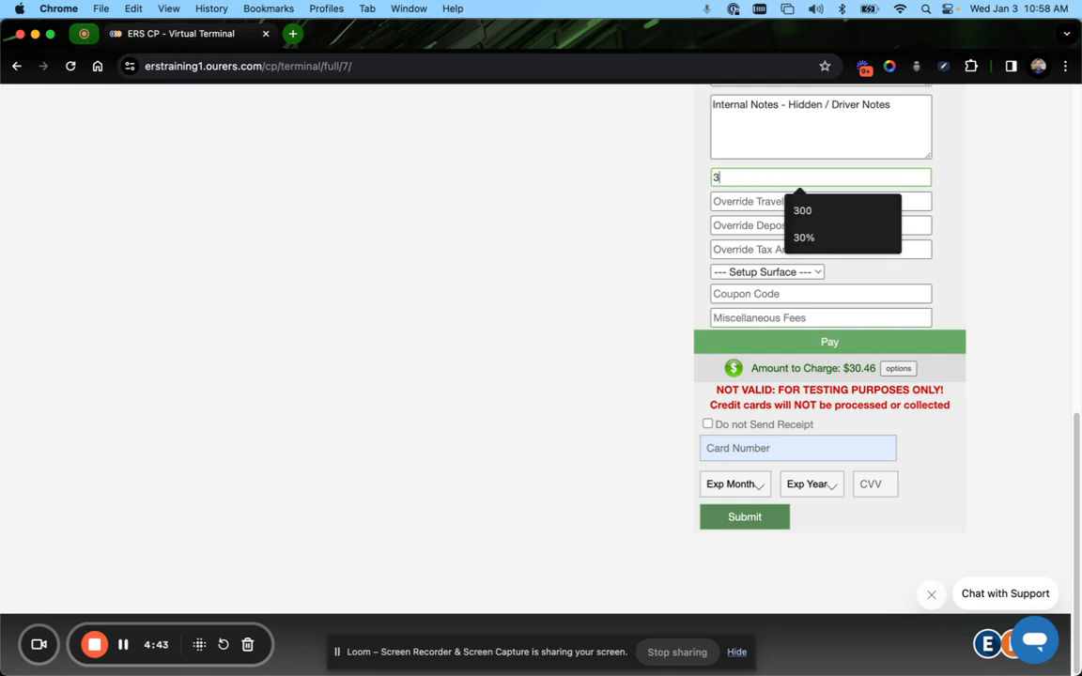
{"action": "key", "text": "BackSpace"}
{"action": "key", "text": "BackSpace"}
{"action": "key", "text": "BackSpace"}
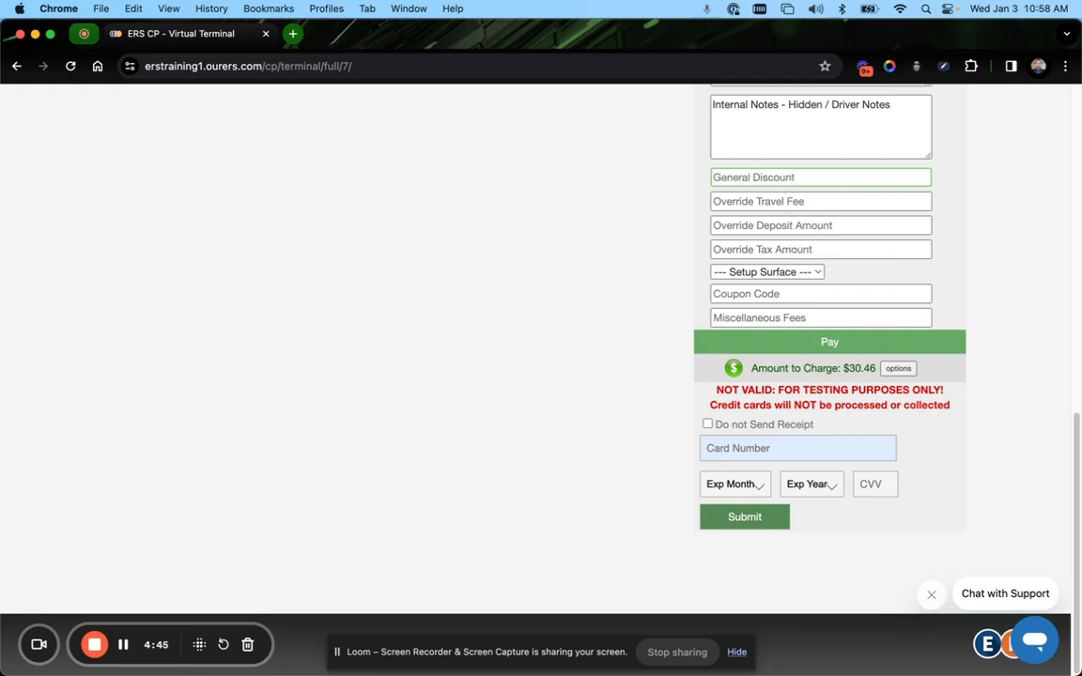
{"action": "left_click", "coordinate": [806, 176]}
{"action": "type", "text": "35"}
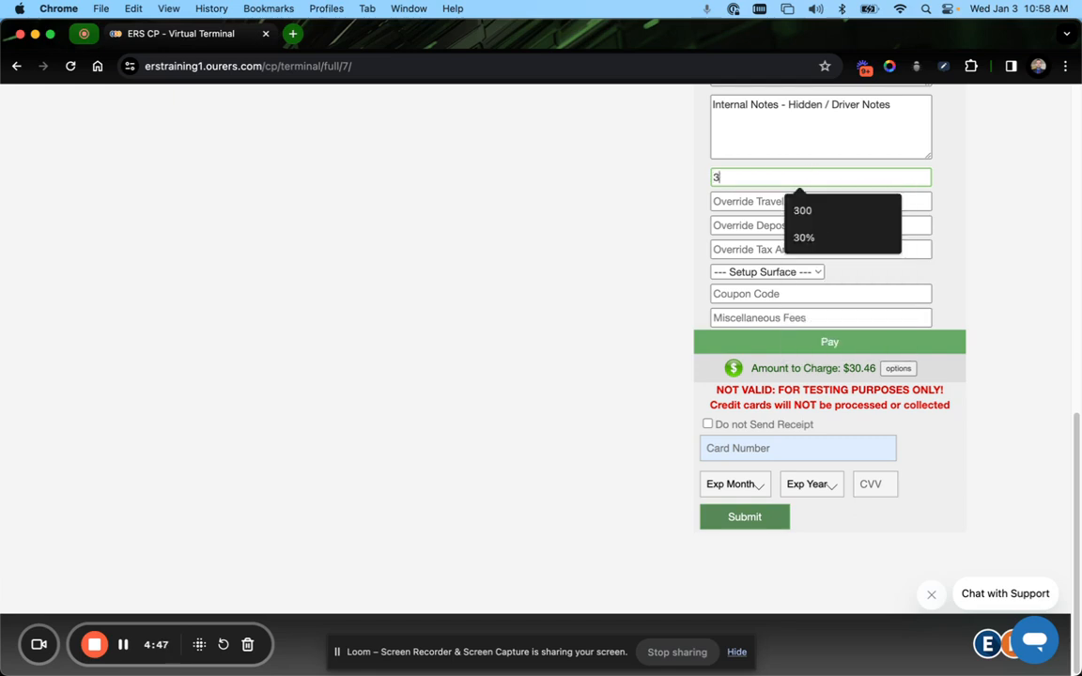
{"action": "key", "text": "BackSpace"}
{"action": "key", "text": "BackSpace"}
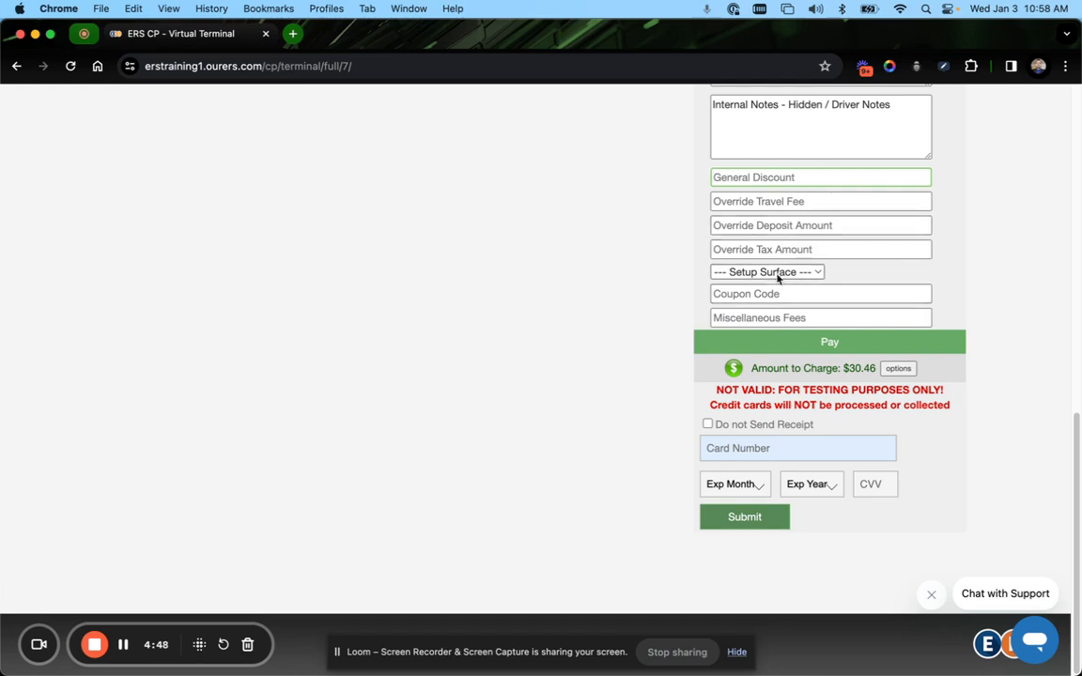
{"action": "left_click", "coordinate": [765, 315]}
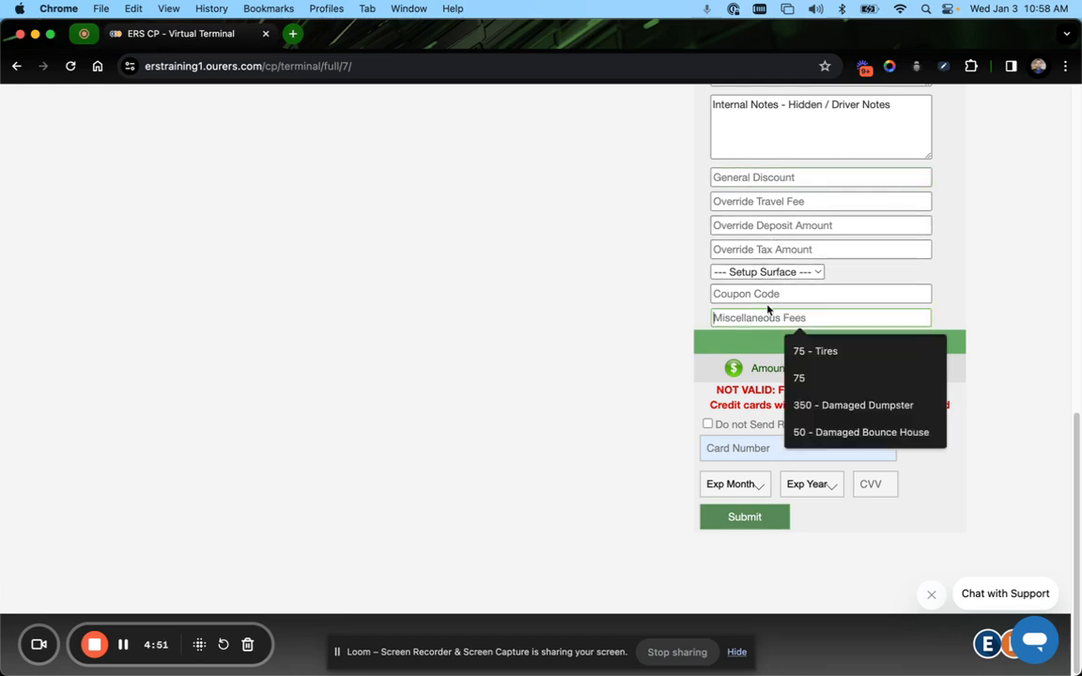
{"action": "type", "text": "Fam"}
{"action": "key", "text": "BackSpace"}
{"action": "key", "text": "BackSpace"}
{"action": "key", "text": "BackSpace"}
{"action": "type", "text": "Da"}
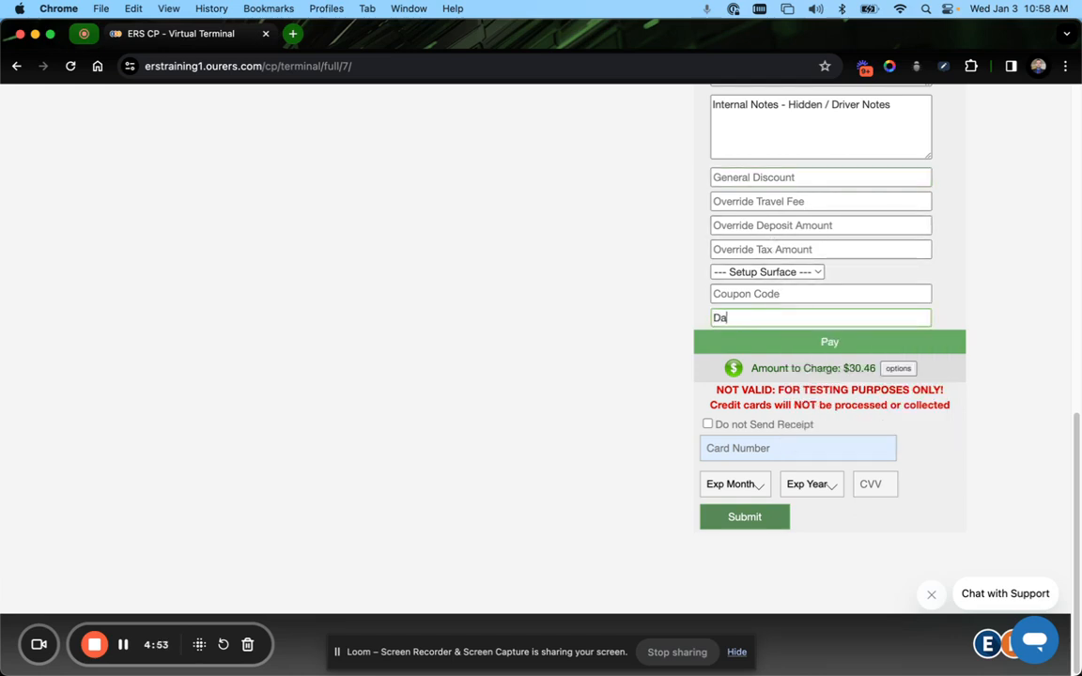
{"action": "type", "text": "maged Bounce Ho"}
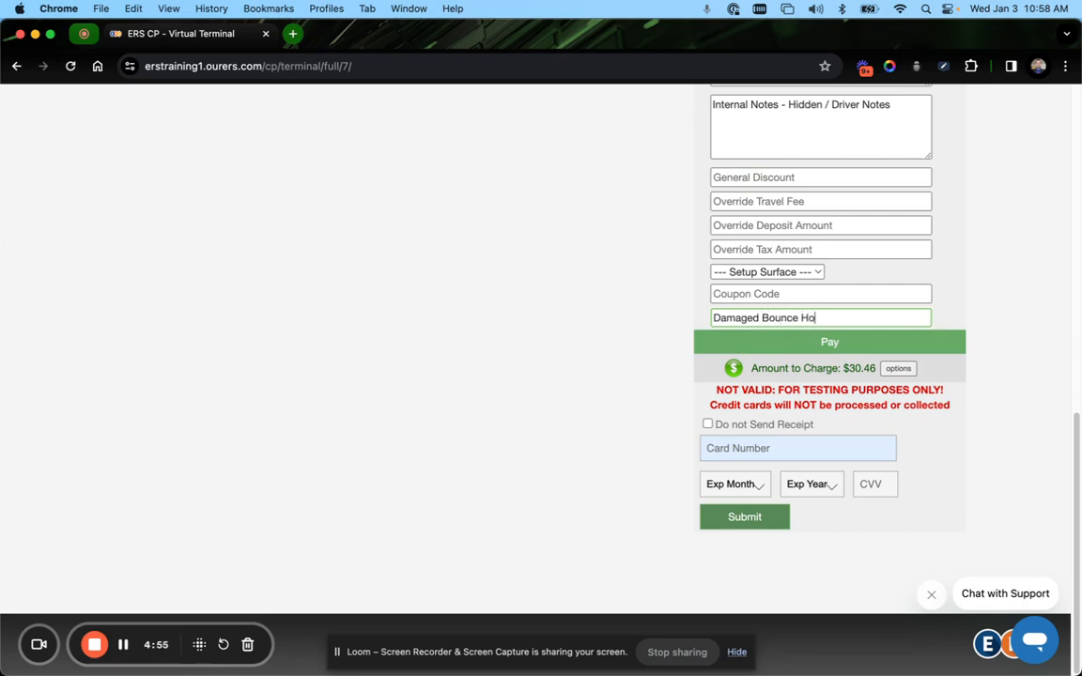
{"action": "type", "text": "use - 50"}
{"action": "triple_click", "coordinate": [872, 310]}
{"action": "key", "text": "BackSpace"}
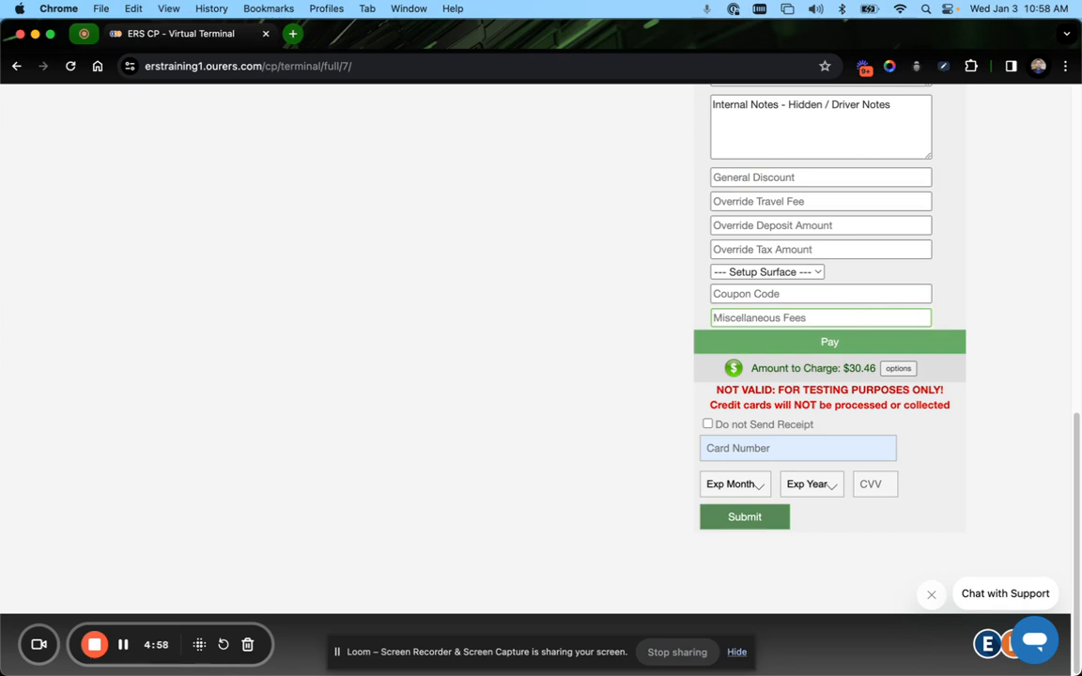
Enter the miscellaneous fee "50 Damaged Bounce House"
{"action": "type", "text": "50 Damaged"}
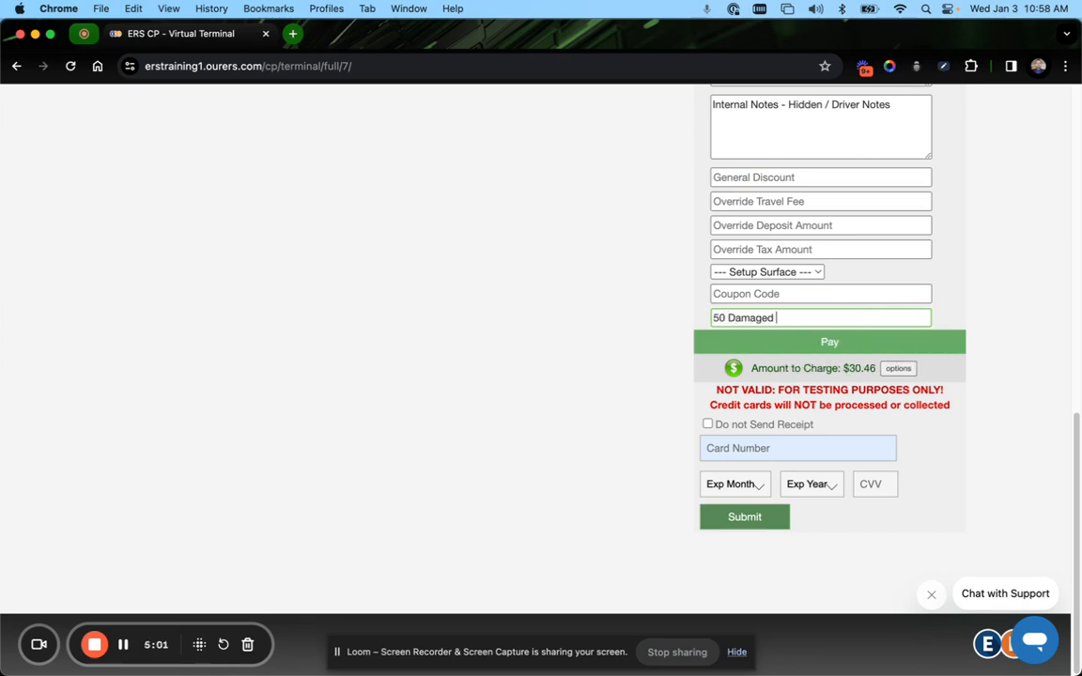
{"action": "type", "text": " Bond"}
{"action": "type", "text": "nce House"}
{"action": "key", "text": "Tab"}
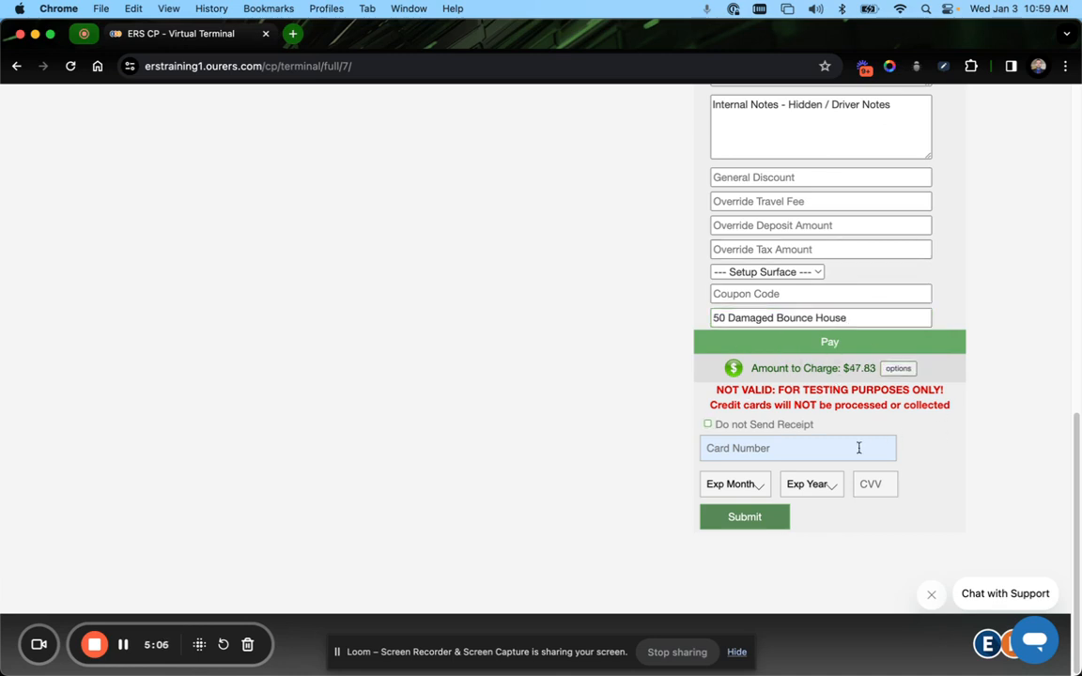
Open the payment options and choose a custom payment amount before closing the dialog
{"action": "left_click", "coordinate": [708, 424]}
{"action": "left_click", "coordinate": [707, 425]}
{"action": "left_click", "coordinate": [898, 368]}
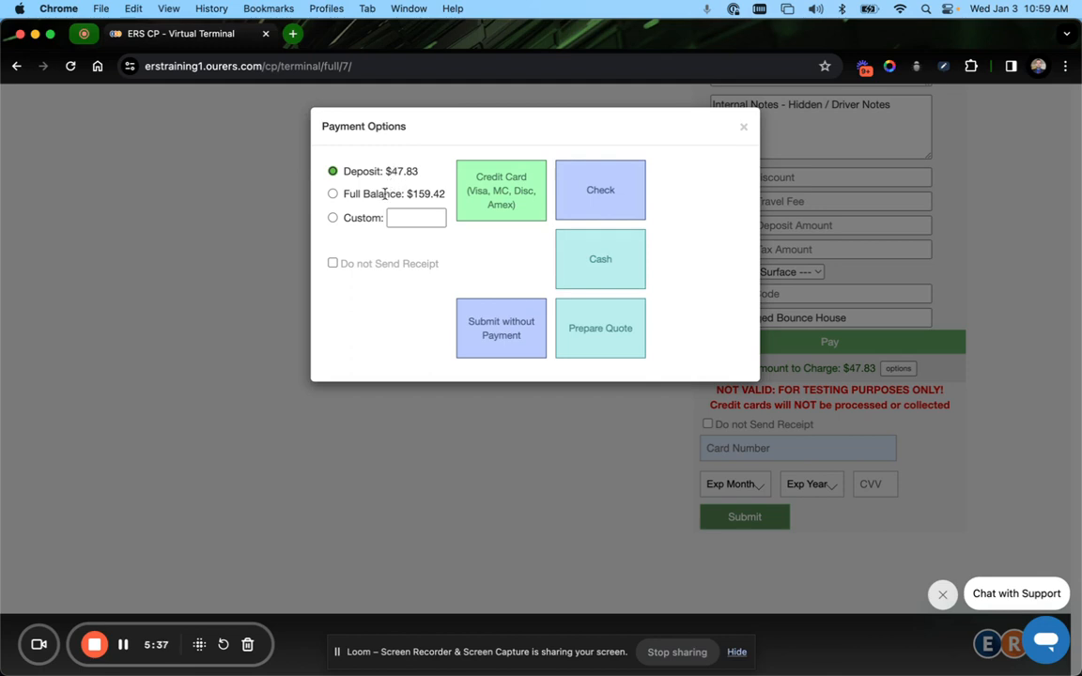
{"action": "left_click", "coordinate": [351, 224]}
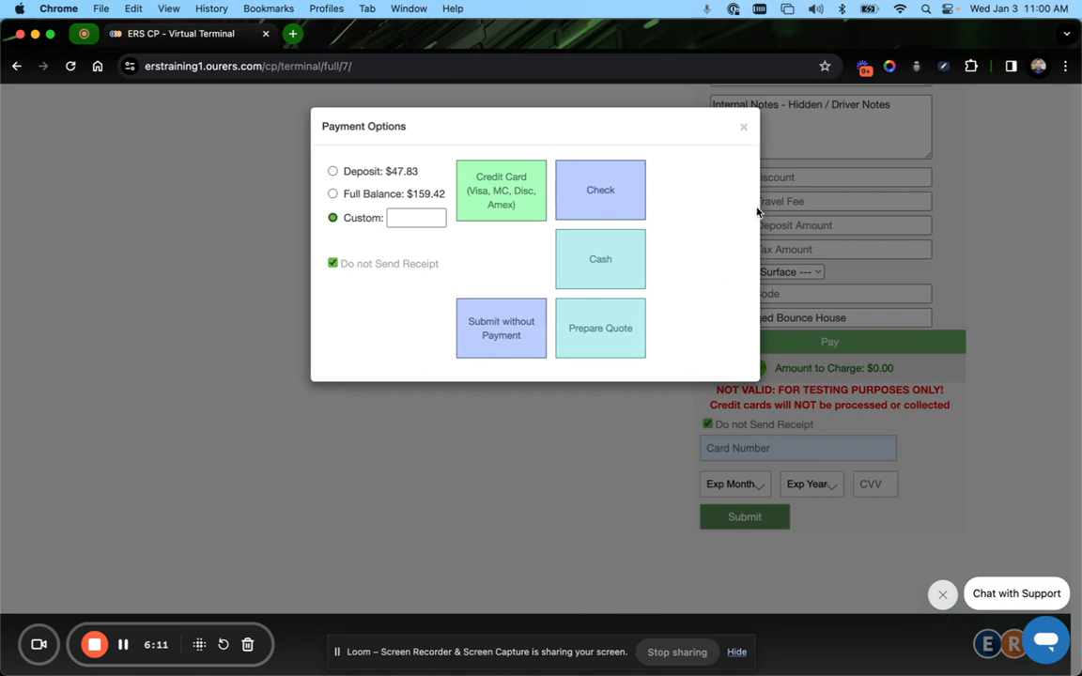
{"action": "left_click", "coordinate": [743, 126]}
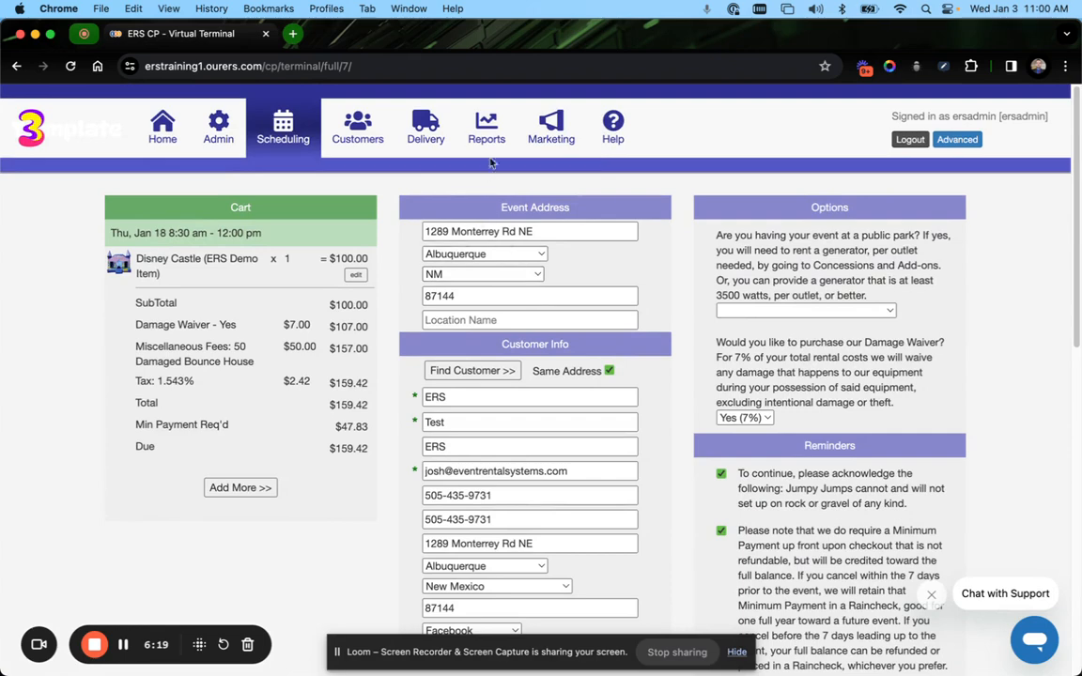
Browse the Customers and Scheduling pages and view the available scheduling modes
{"action": "left_click", "coordinate": [361, 136]}
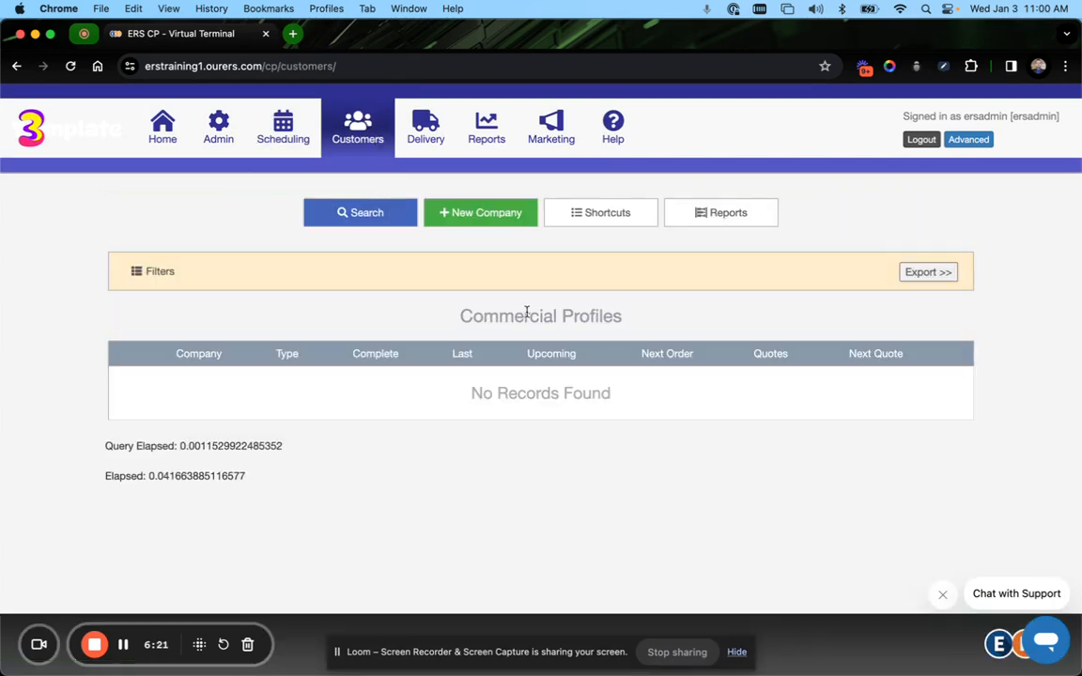
{"action": "left_click", "coordinate": [307, 157]}
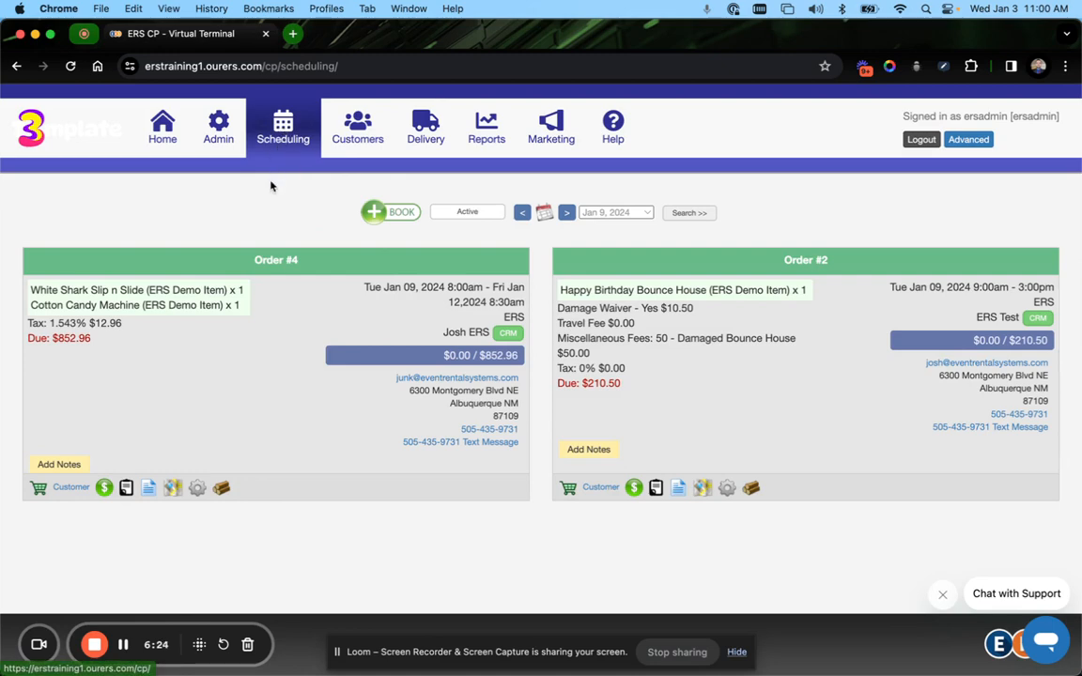
{"action": "left_click", "coordinate": [466, 213]}
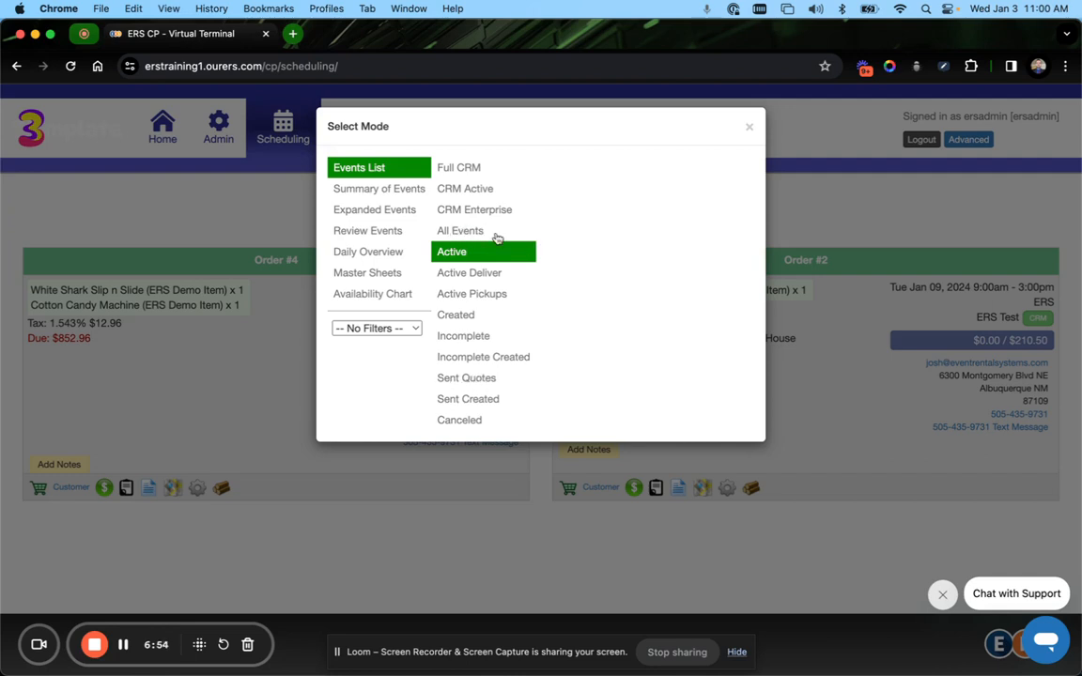
{"action": "left_click", "coordinate": [752, 126]}
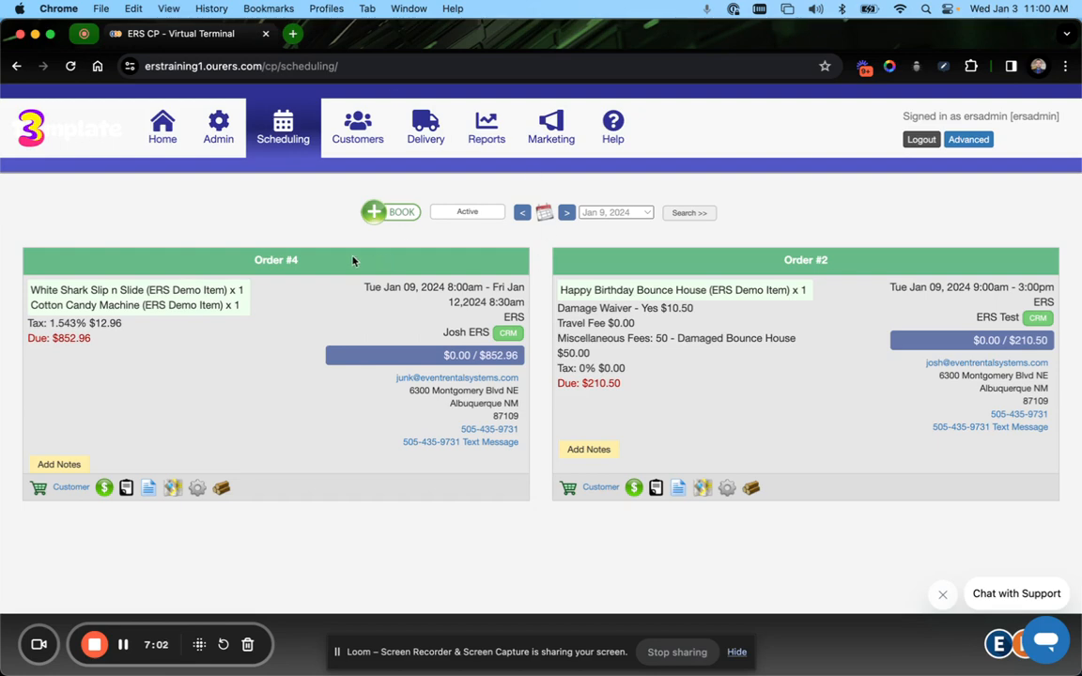
Book a new order using the Single Page Checkout and review the empty order form
{"action": "left_click", "coordinate": [372, 211]}
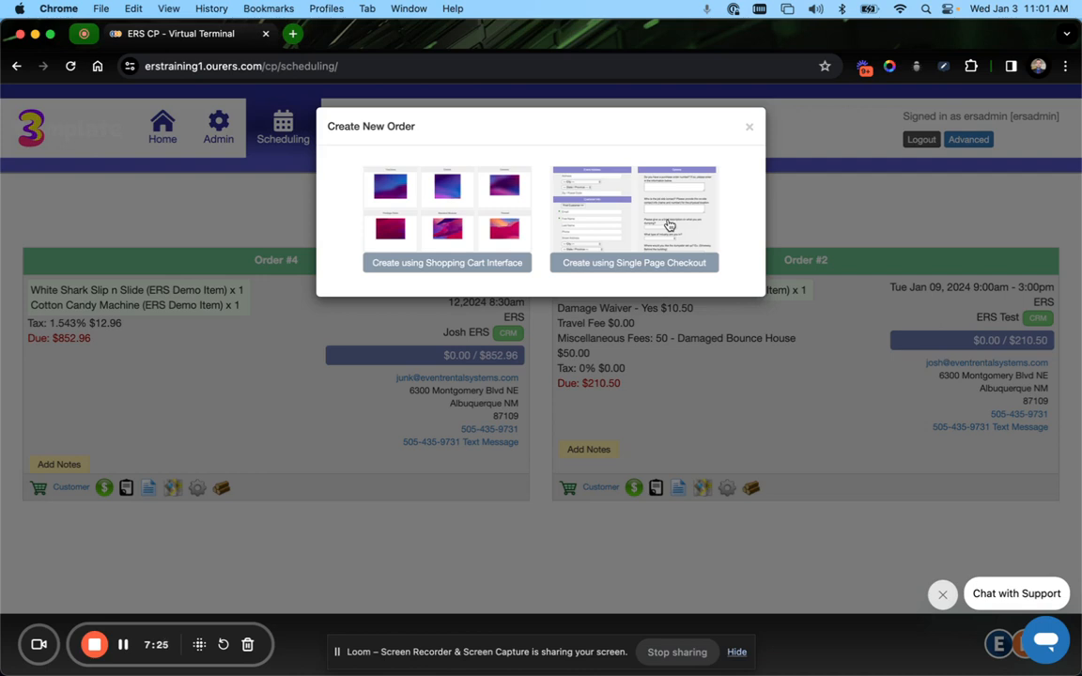
{"action": "left_click", "coordinate": [574, 200]}
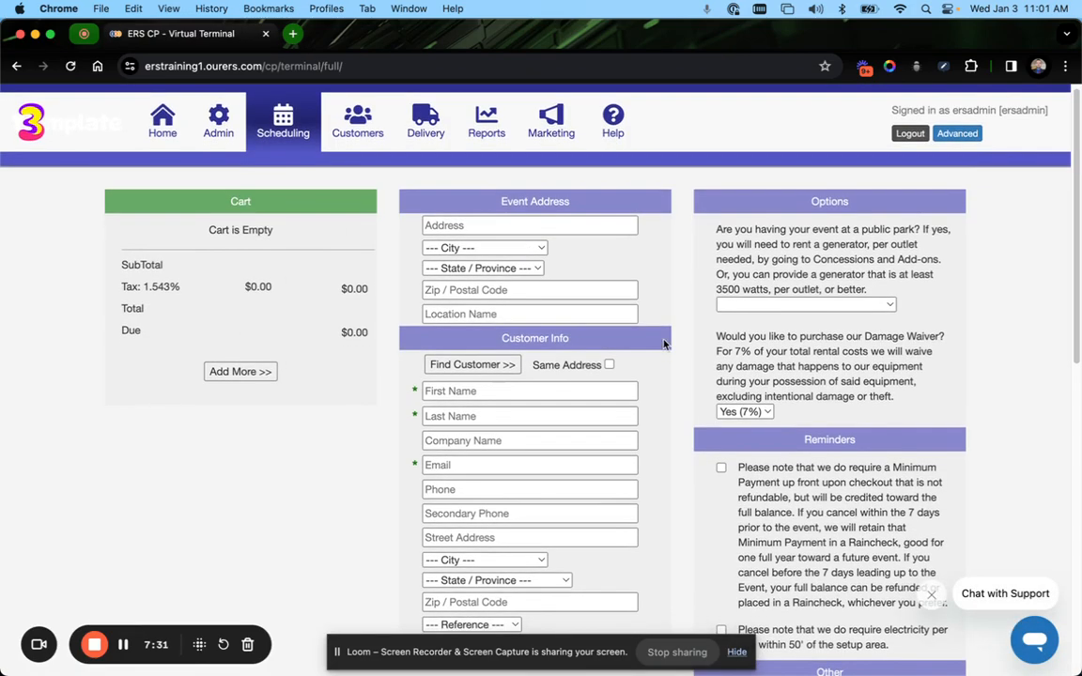
{"action": "scroll", "coordinate": [632, 331], "scroll_direction": "down", "scroll_amount": 1}
{"action": "scroll", "coordinate": [632, 331], "scroll_direction": "down", "scroll_amount": 5}
{"action": "scroll", "coordinate": [526, 212], "scroll_direction": "up", "scroll_amount": 1}
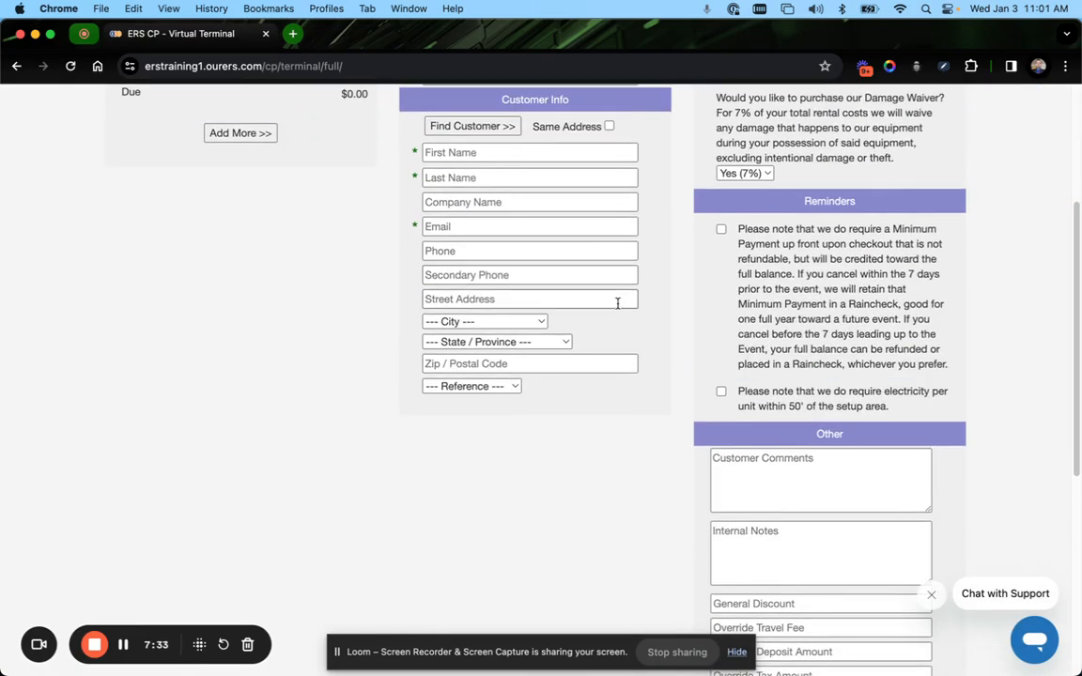
{"action": "scroll", "coordinate": [618, 301], "scroll_direction": "down", "scroll_amount": 4}
{"action": "scroll", "coordinate": [618, 310], "scroll_direction": "down", "scroll_amount": 3}
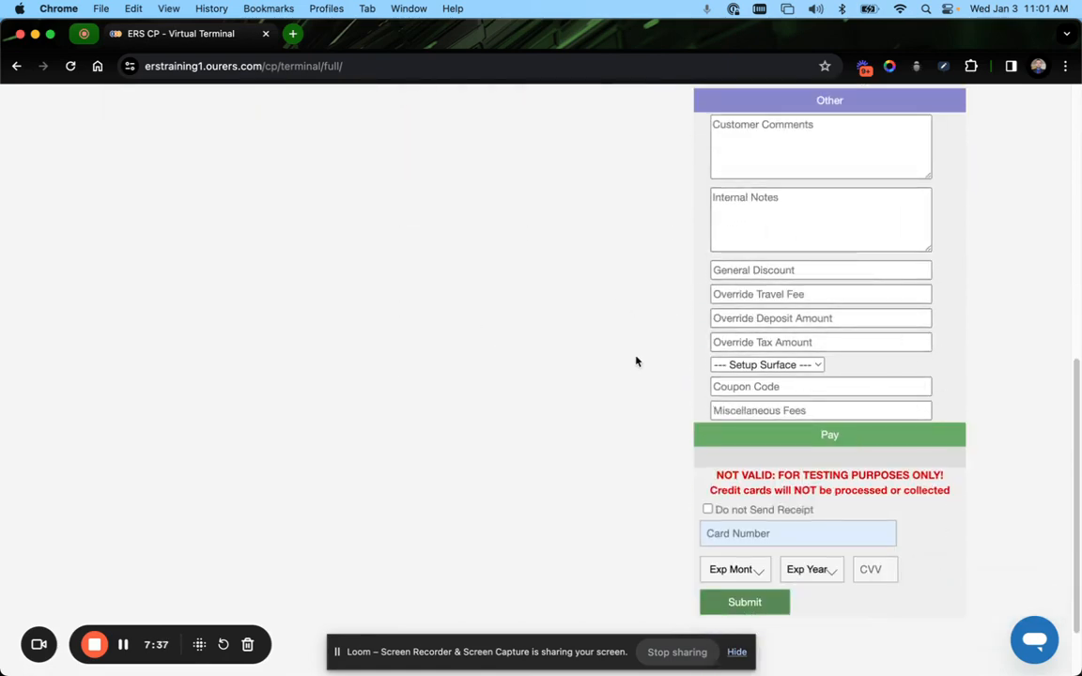
{"action": "scroll", "coordinate": [633, 368], "scroll_direction": "up", "scroll_amount": 10}
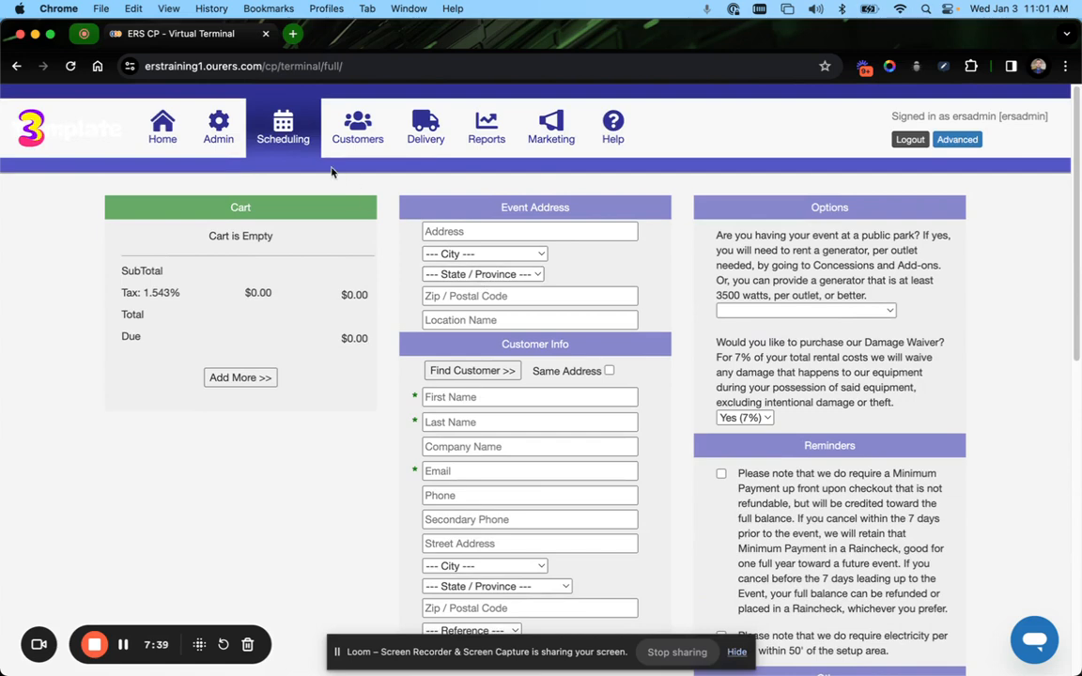